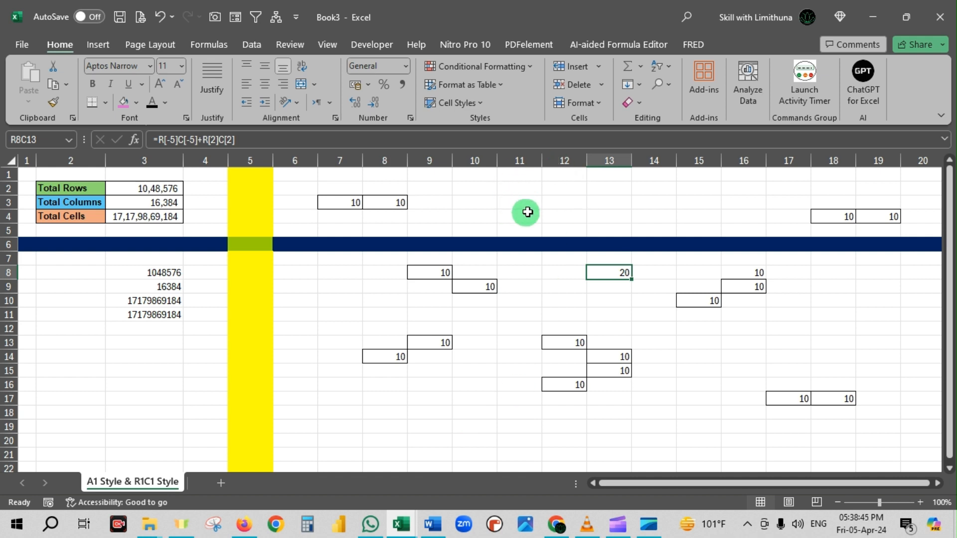
# Turn off the R1C1 reference style in the Excel formula options so columns use letters.
pyautogui.click(514, 203)
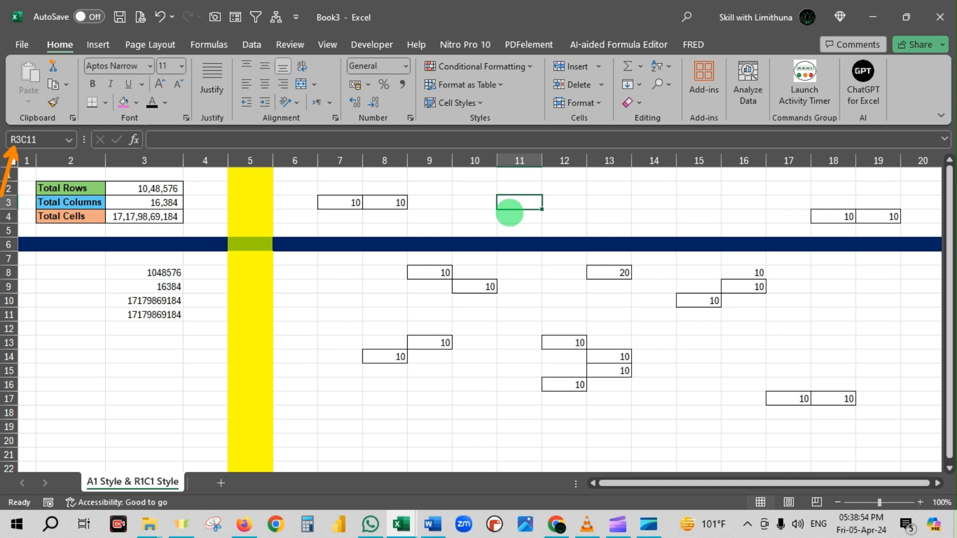
pyautogui.click(21, 44)
pyautogui.click(43, 490)
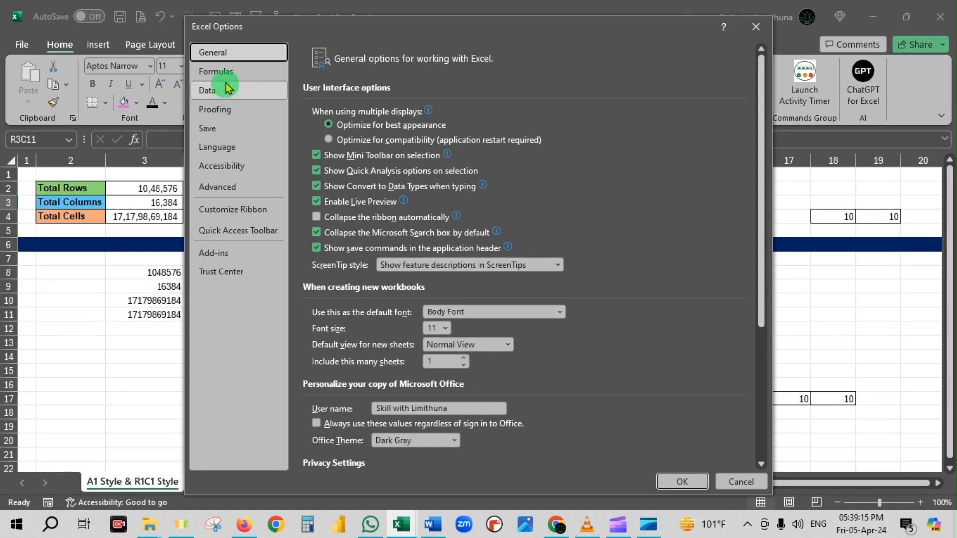
pyautogui.click(224, 73)
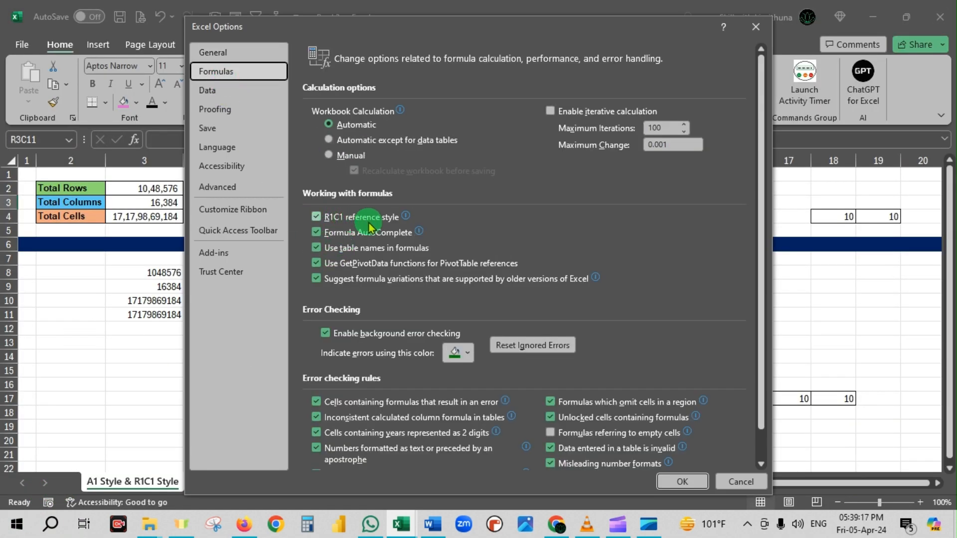
pyautogui.moveTo(386, 222)
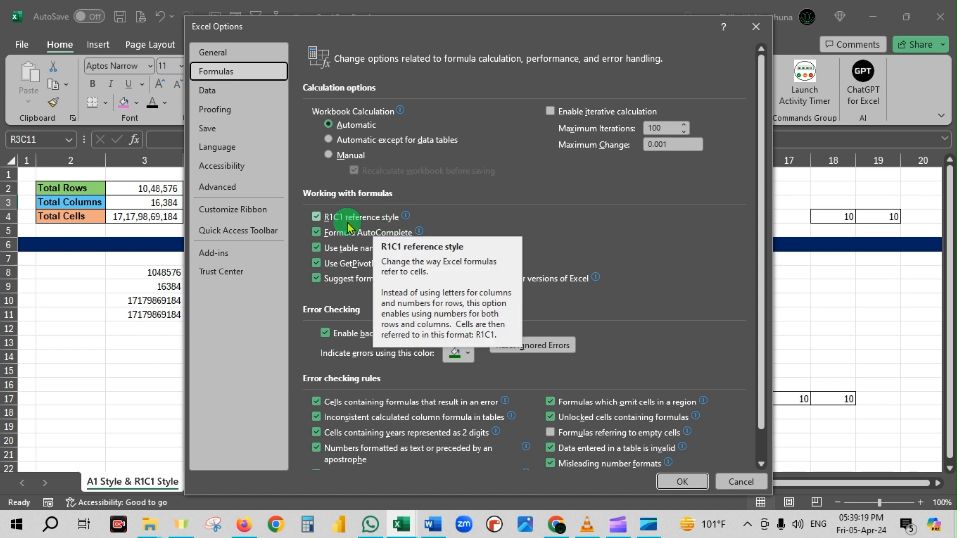
pyautogui.click(317, 217)
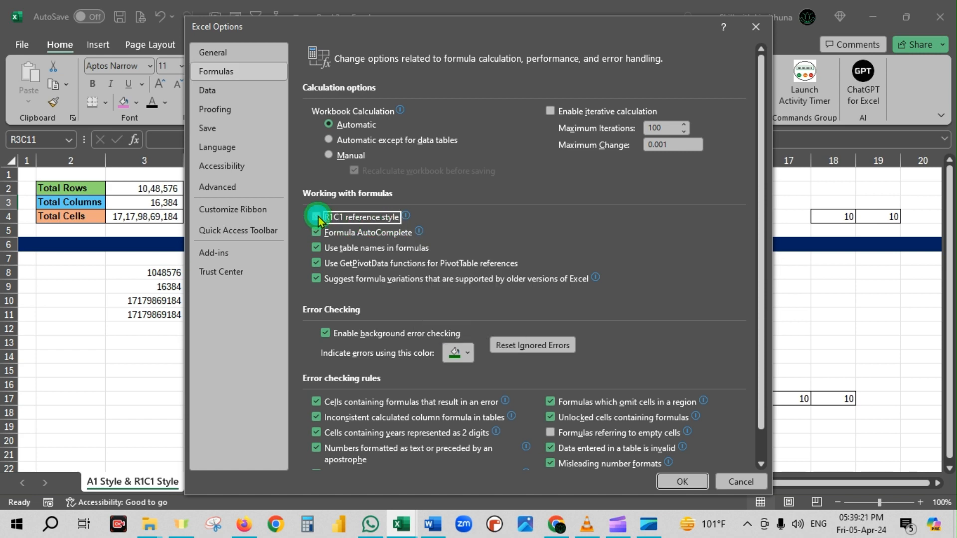
pyautogui.click(684, 481)
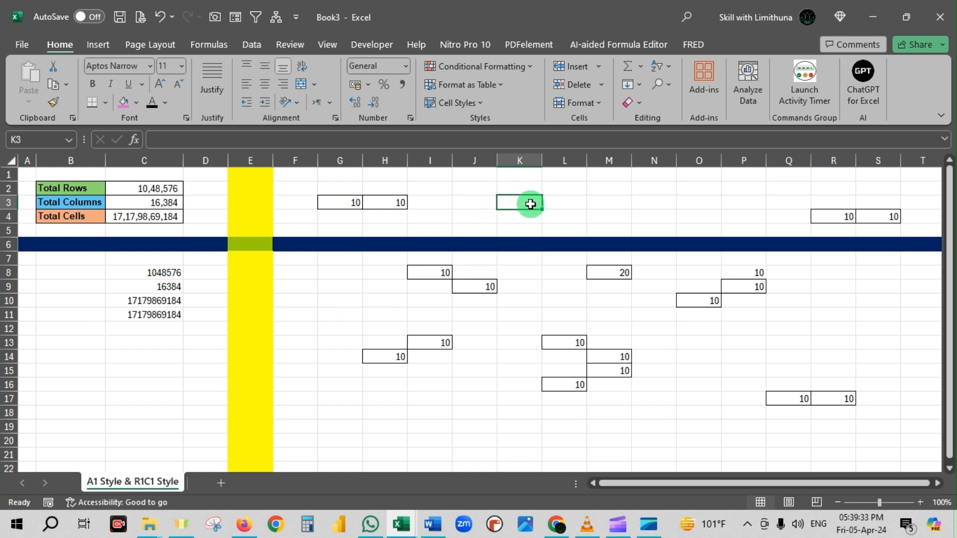
# Examine how row 3 and column K identify cell K3, and check the address where the coloured row and column cross.
pyautogui.click(5, 200)
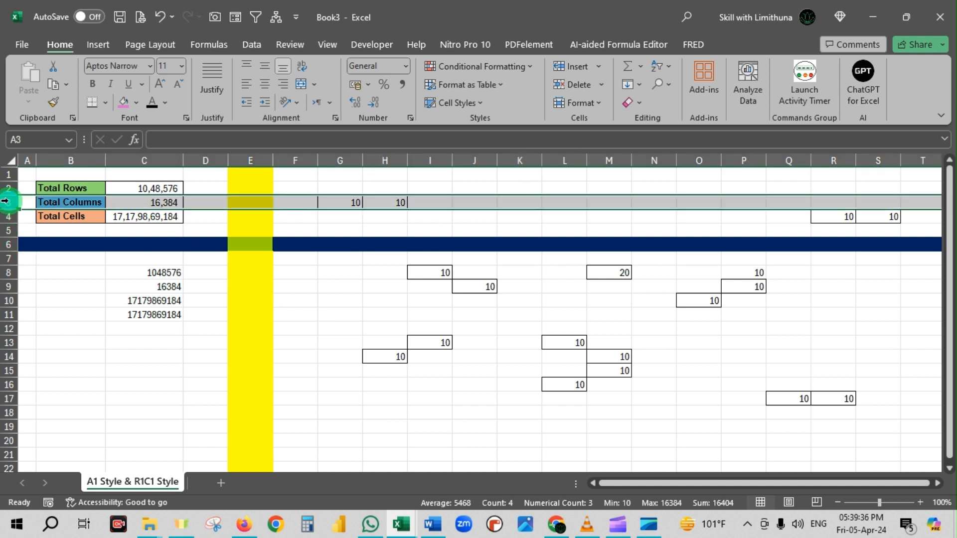
pyautogui.click(520, 160)
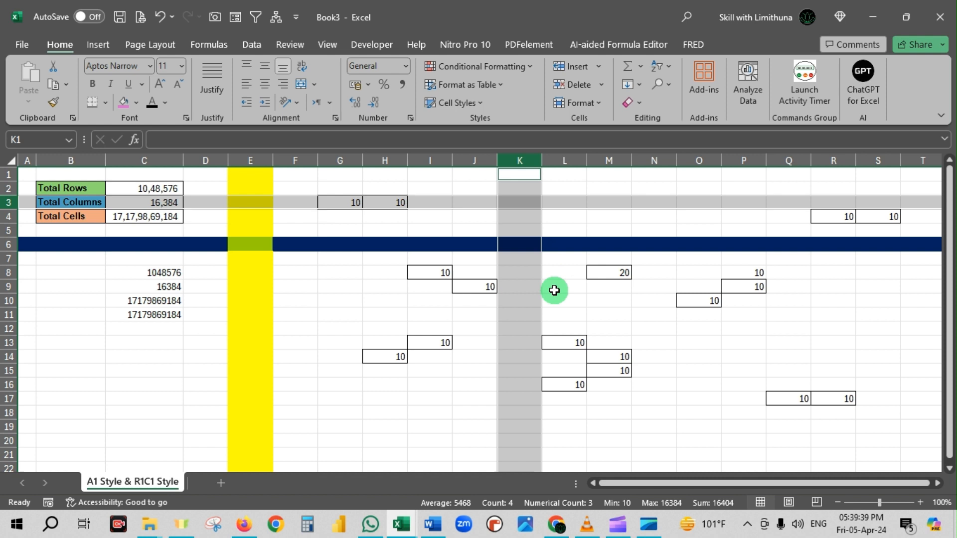
pyautogui.click(524, 201)
pyautogui.click(312, 344)
pyautogui.click(257, 243)
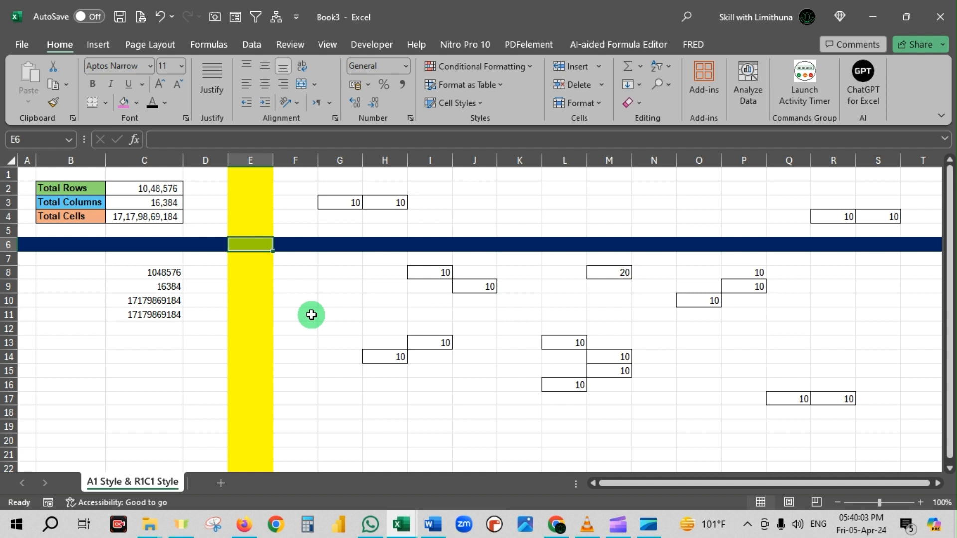
# Clear the contents of cells C8:C11.
pyautogui.moveTo(163, 273); pyautogui.dragTo(163, 315)
pyautogui.press('Delete')
pyautogui.click(177, 356)
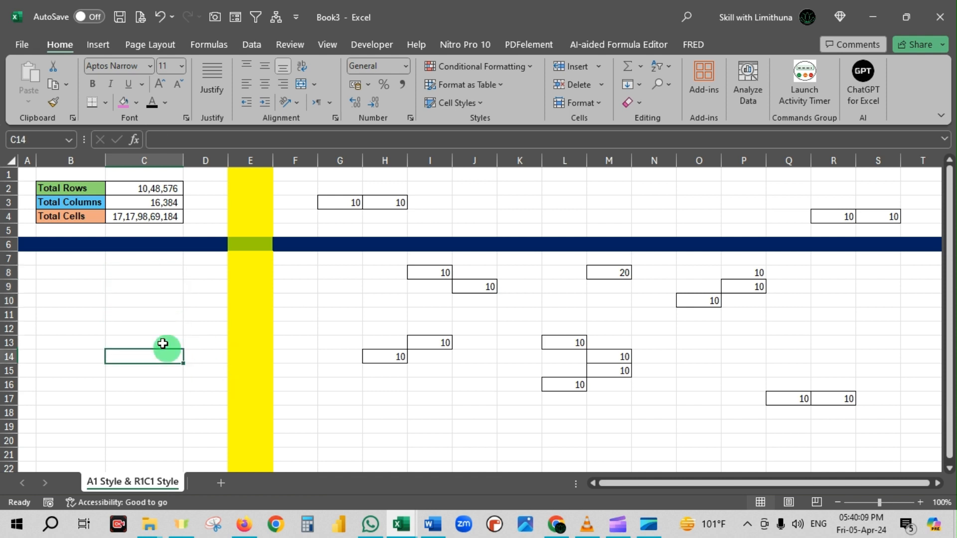
# Go from cell A1 to the last row of the worksheet to check its number, and return to the start.
pyautogui.click(31, 171)
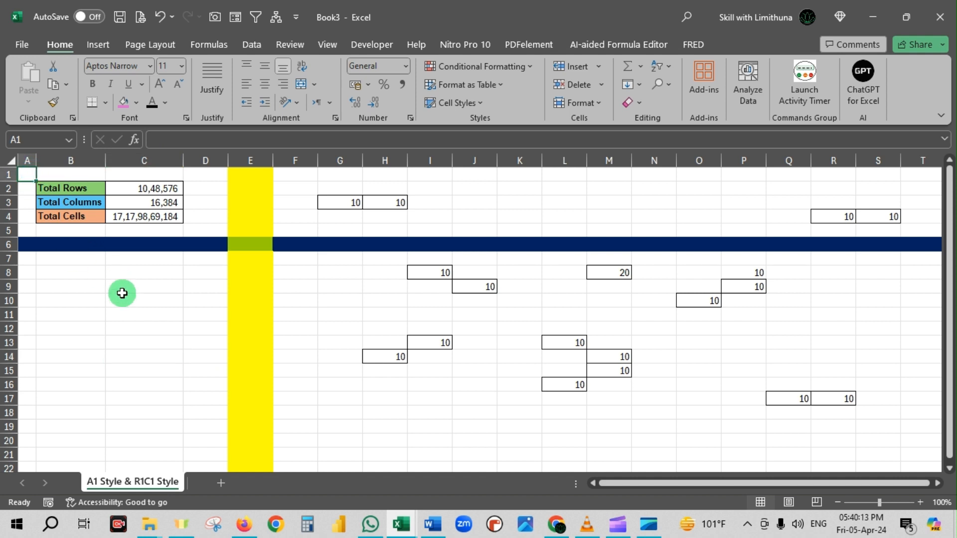
pyautogui.hotkey('ctrl', 'Down')
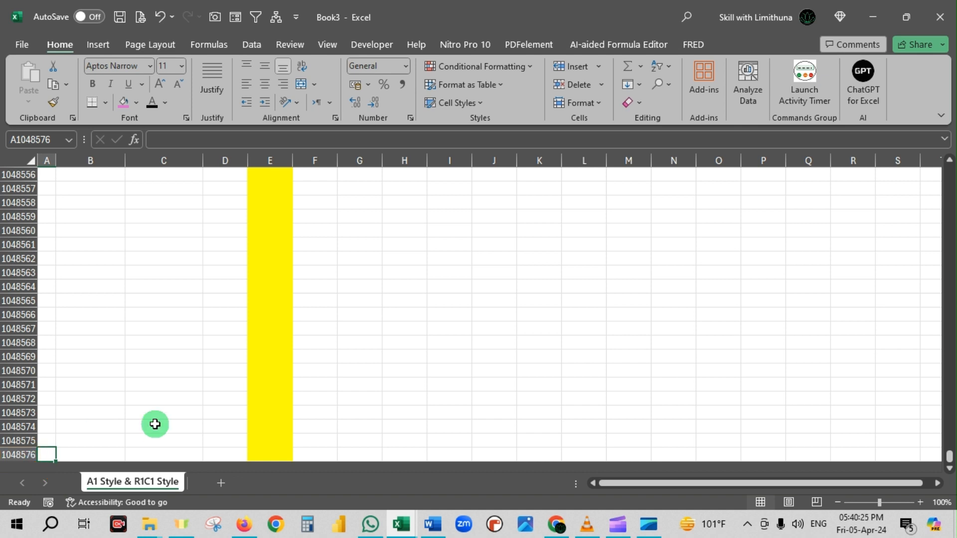
pyautogui.hotkey('ctrl', 'Home')
pyautogui.click(118, 310)
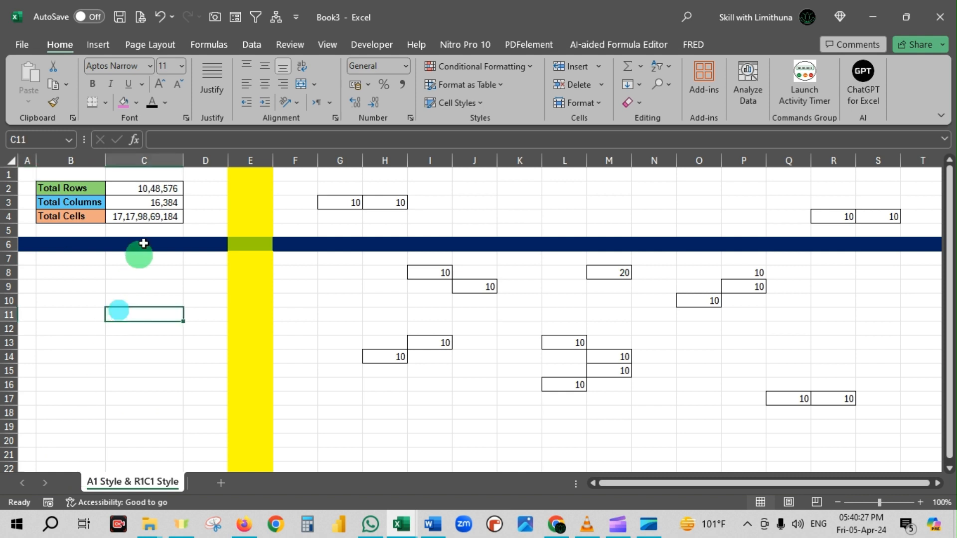
# Calculate the total number of worksheet rows in cell C8 with the formula =2^20.
pyautogui.click(161, 190)
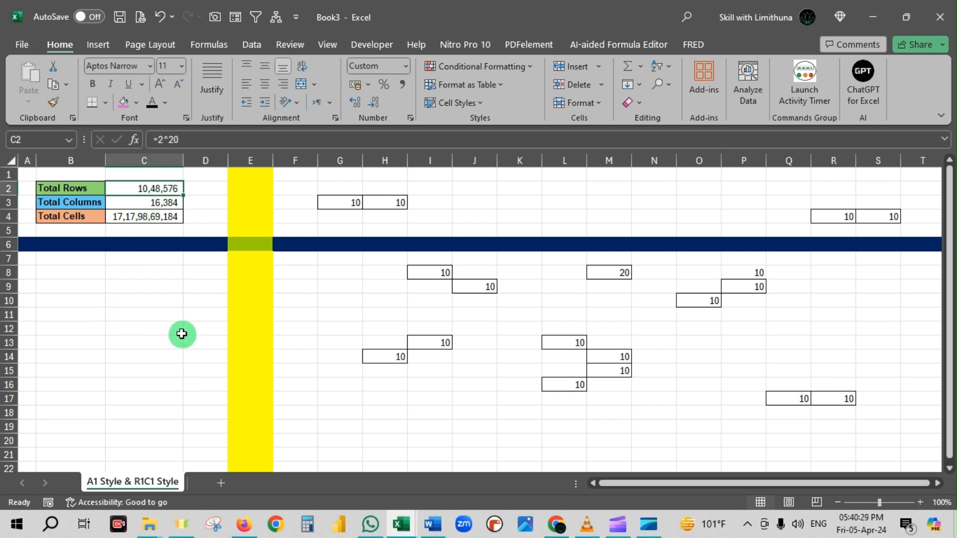
pyautogui.click(165, 274)
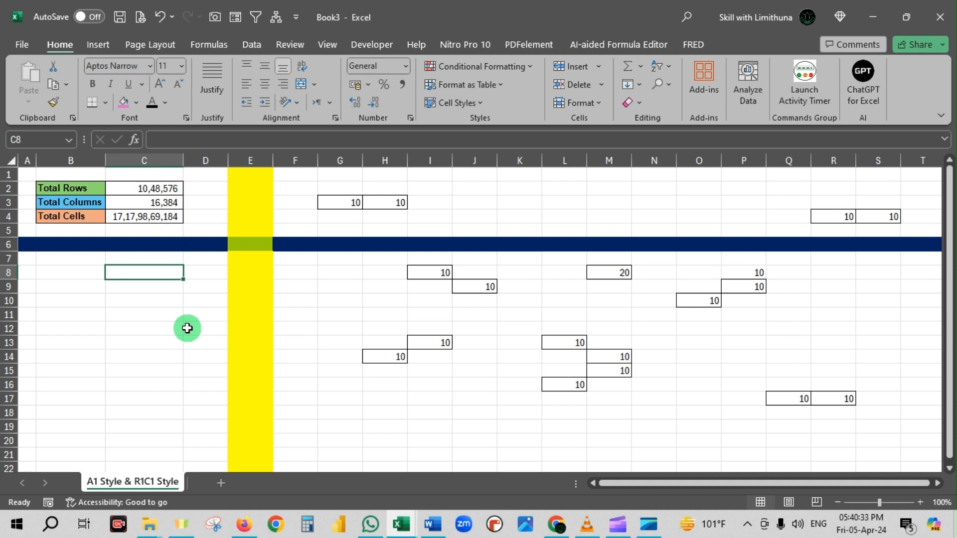
pyautogui.write('=2')
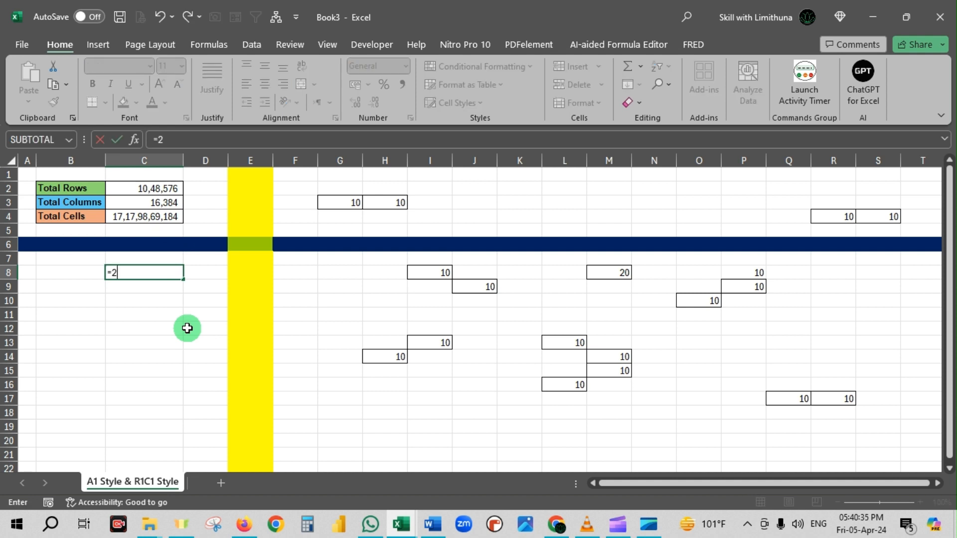
pyautogui.write('^20')
pyautogui.hotkey('ctrl', 'Return')
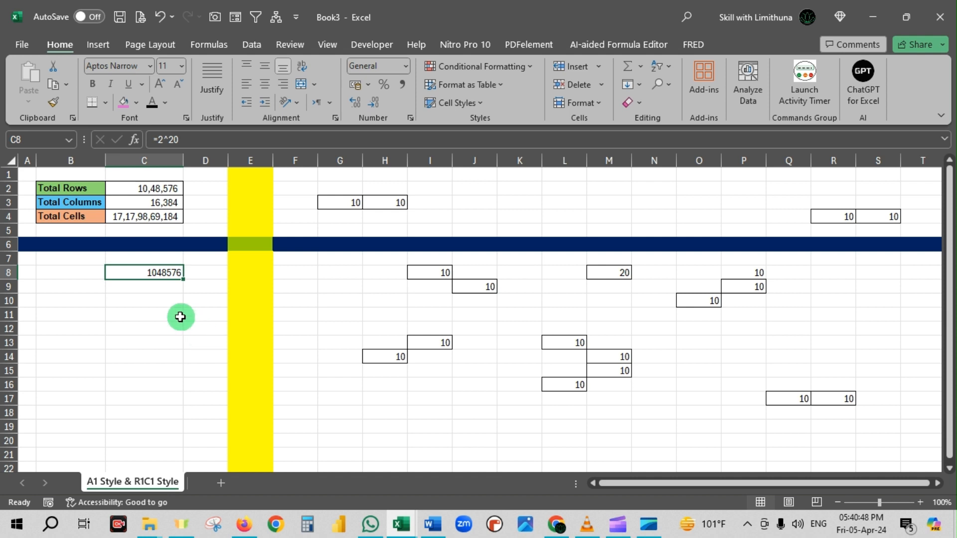
# Calculate the total number of worksheet columns in cell C9 with the formula =2^14.
pyautogui.click(171, 287)
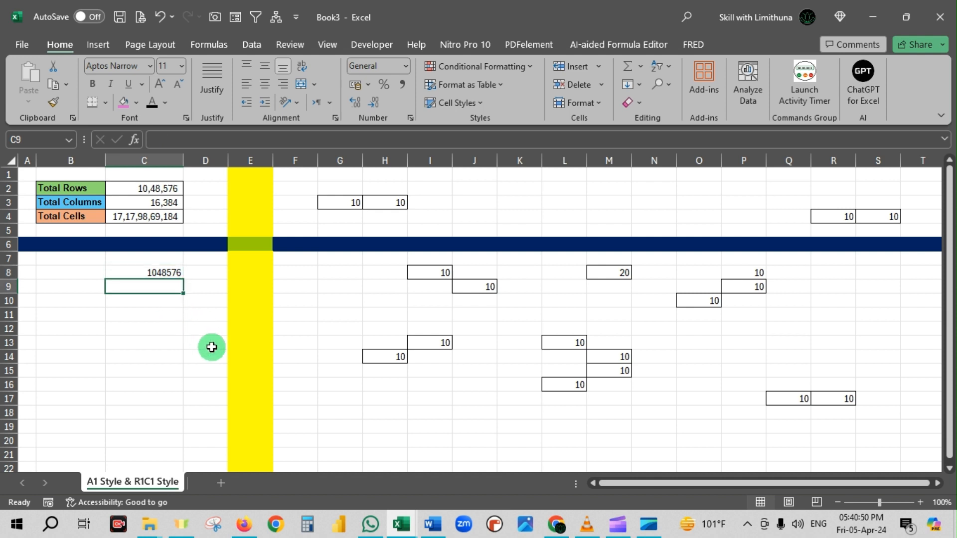
pyautogui.write('=2')
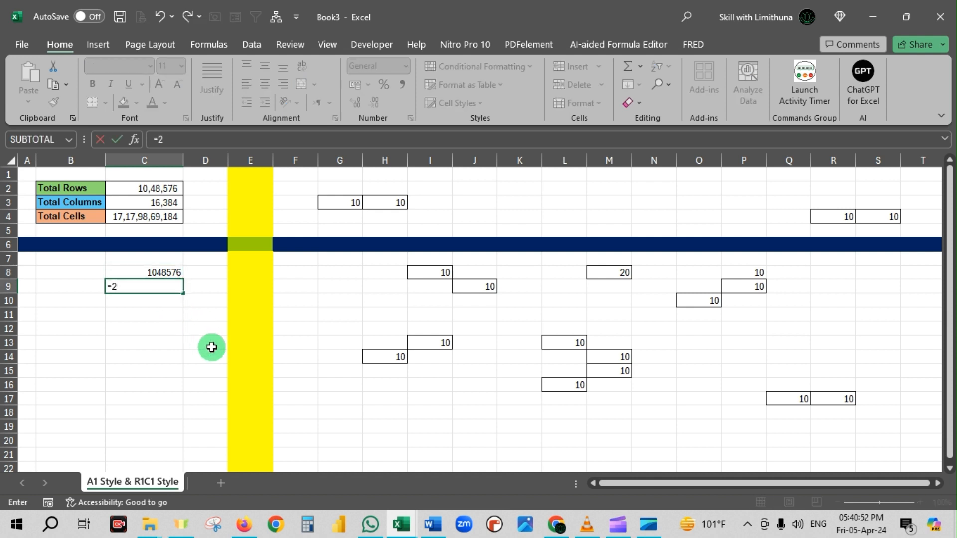
pyautogui.write('^14')
pyautogui.press('Return')
pyautogui.click(171, 286)
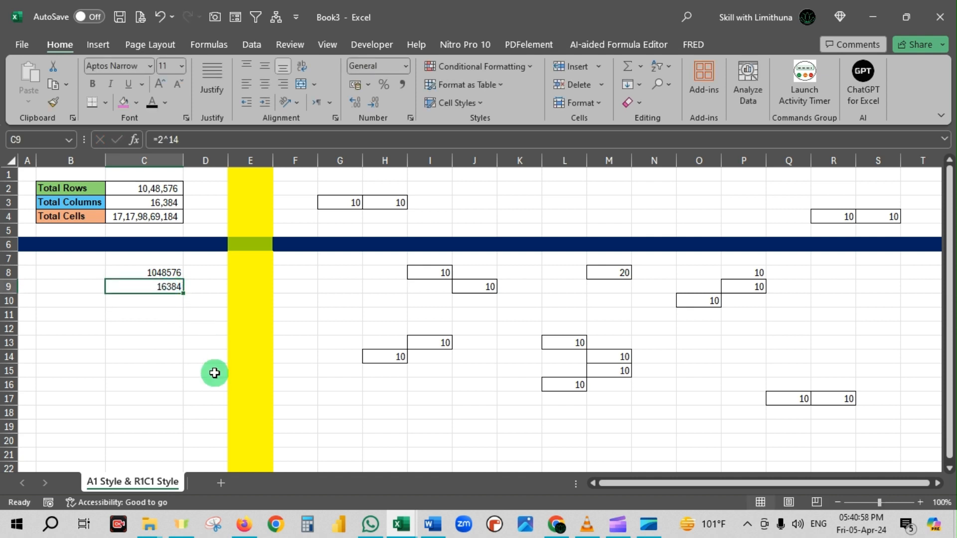
# Go from cell A1 to the last column of the worksheet to check its letters, and return to the start.
pyautogui.click(29, 175)
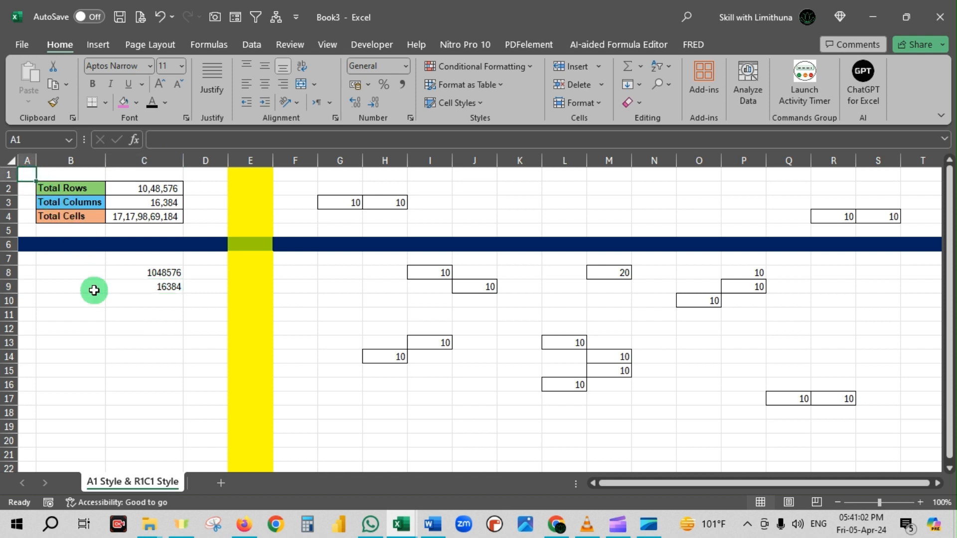
pyautogui.hotkey('ctrl', 'Right')
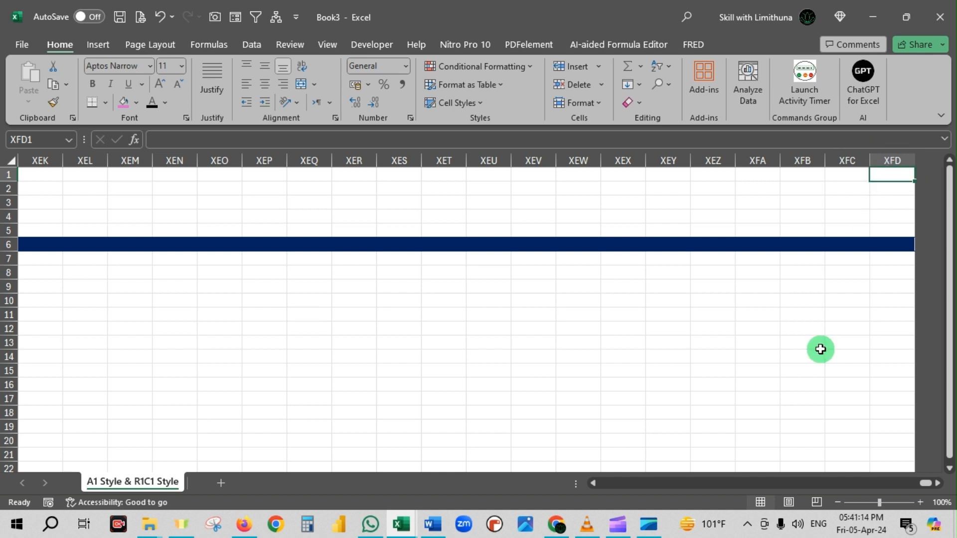
pyautogui.hotkey('ctrl', 'Home')
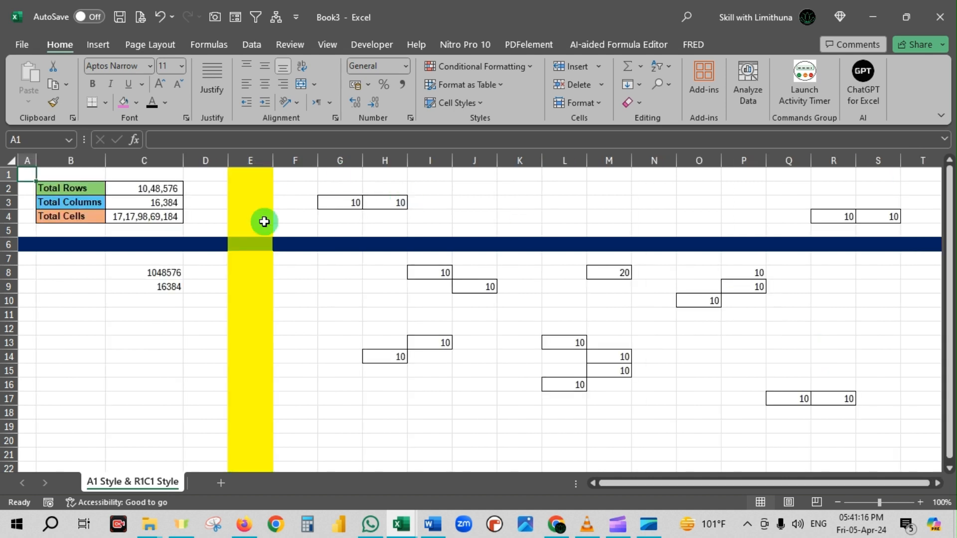
pyautogui.click(179, 285)
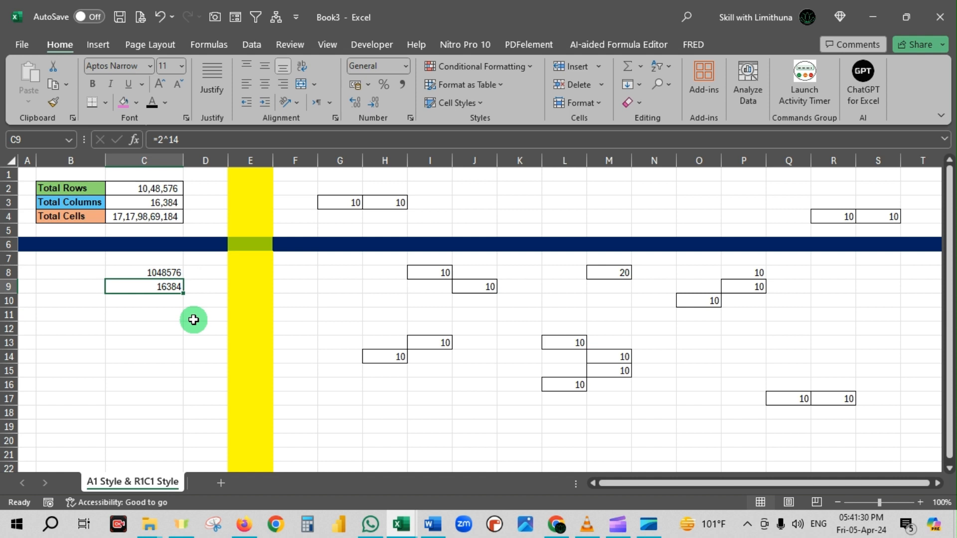
# Calculate the total number of cells in C10 by multiplying rows by columns with =C8*C9.
pyautogui.press('Return')
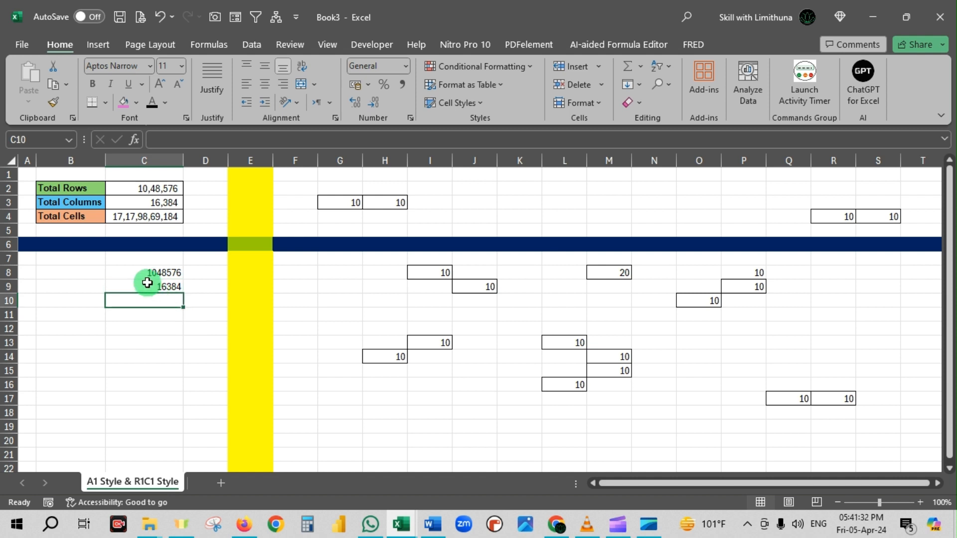
pyautogui.click(160, 272)
pyautogui.click(163, 286)
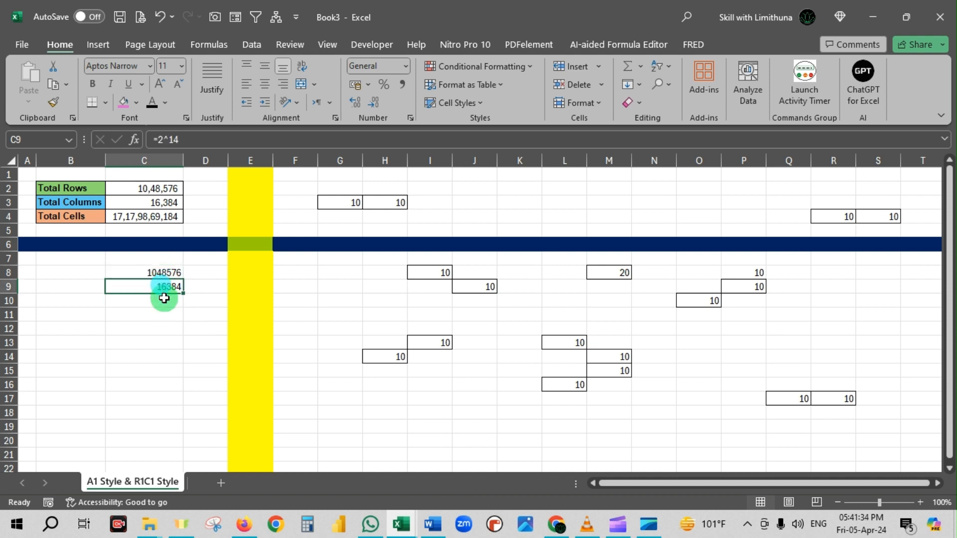
pyautogui.click(164, 298)
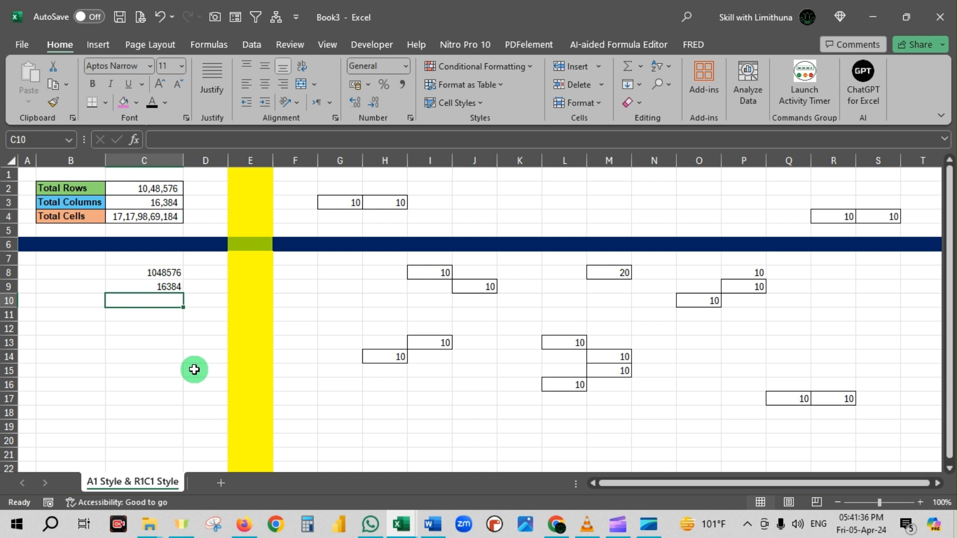
pyautogui.write('=')
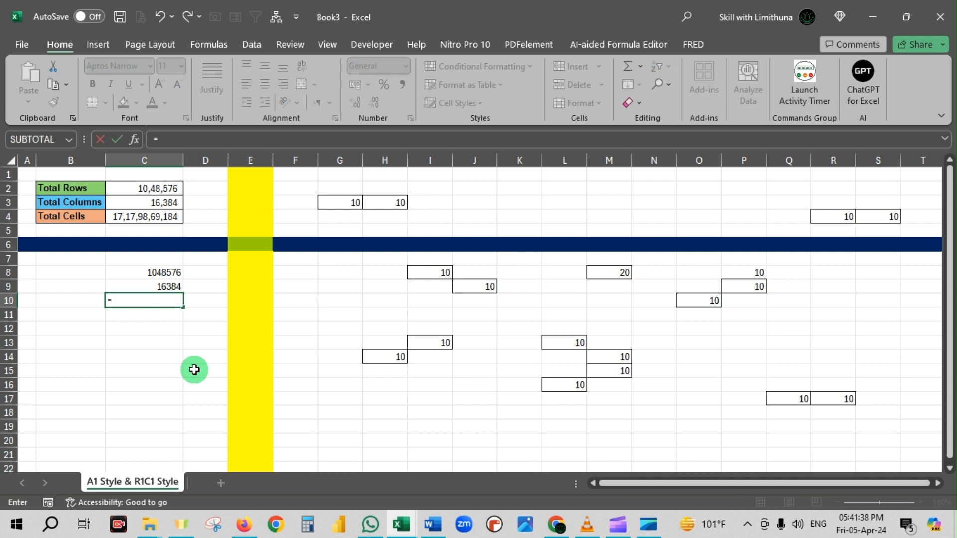
pyautogui.click(169, 274)
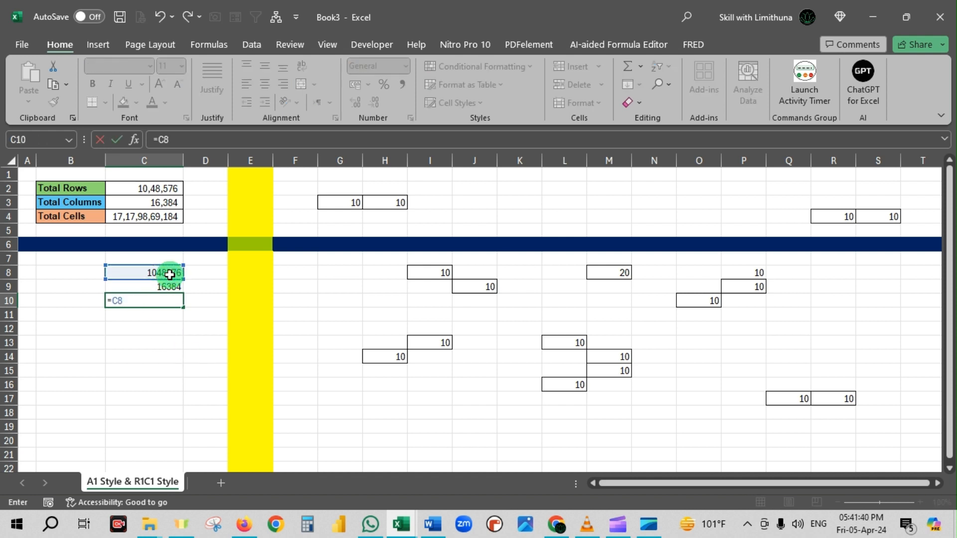
pyautogui.click(176, 287)
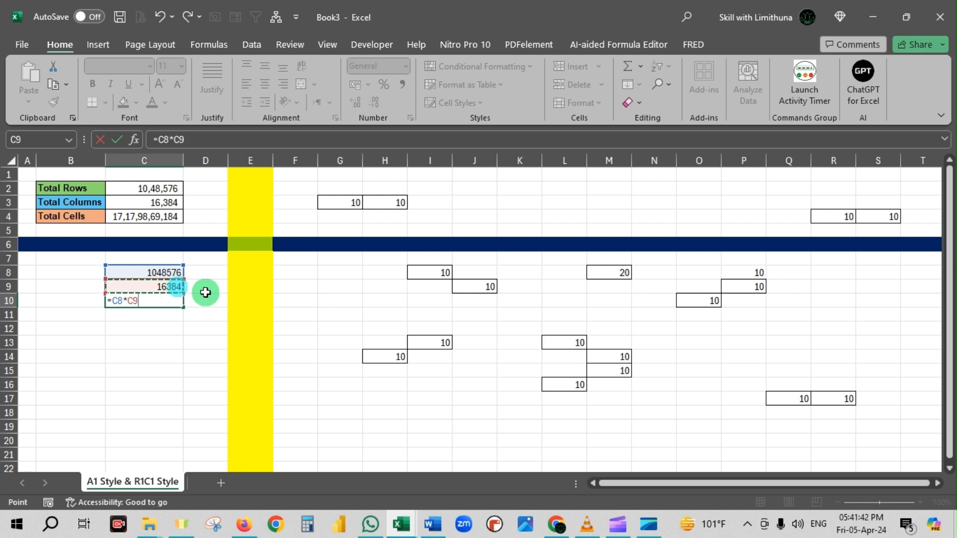
pyautogui.press('Return')
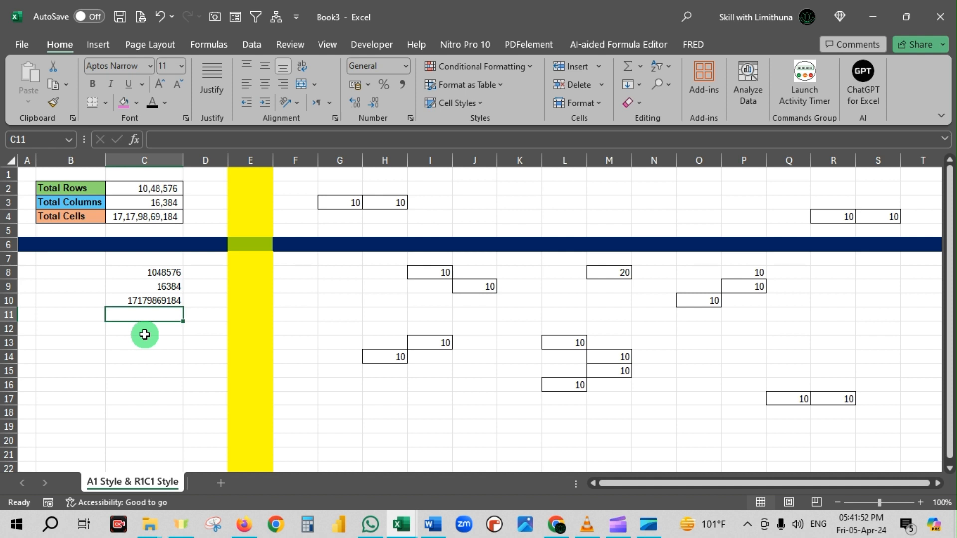
# Calculate the total number of cells a second way in C11 with the formula =2^34.
pyautogui.write('=2^34')
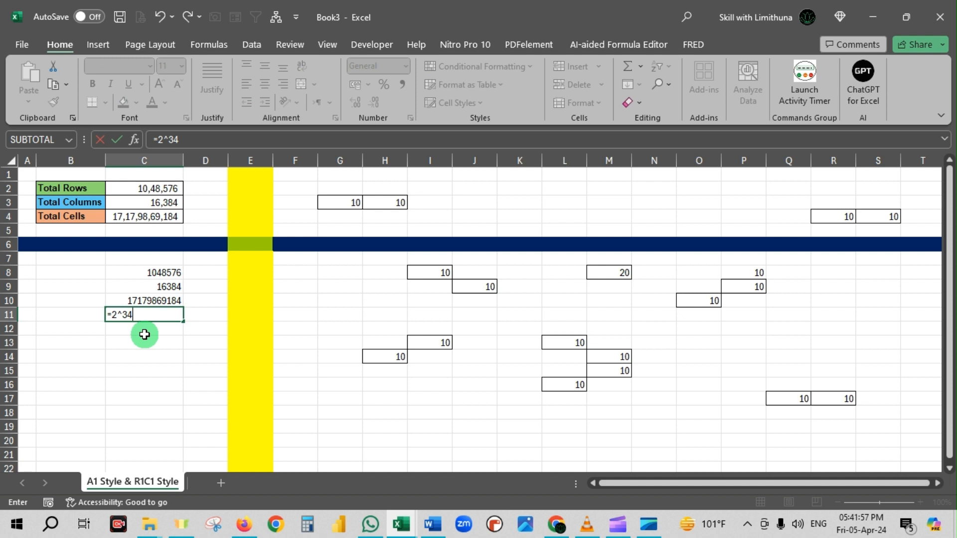
pyautogui.press('Return')
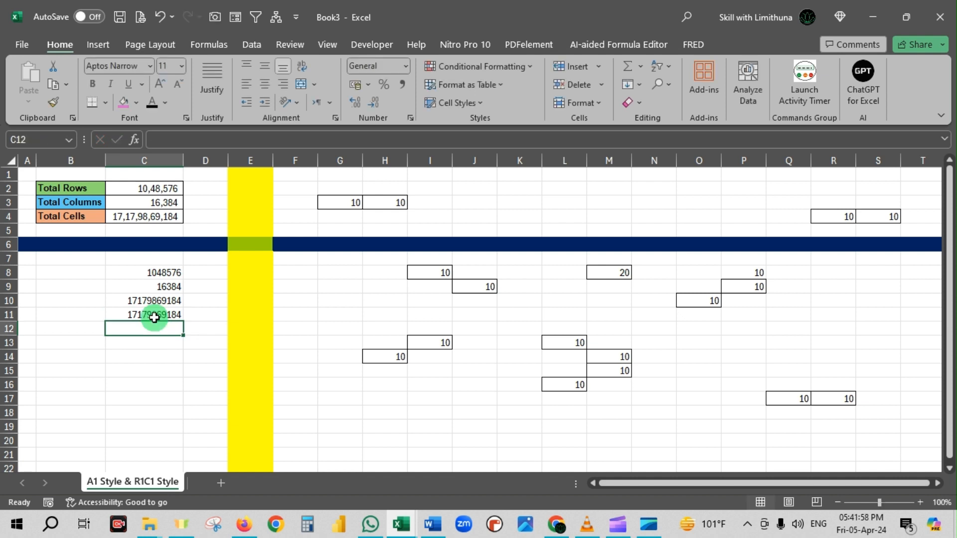
pyautogui.click(154, 314)
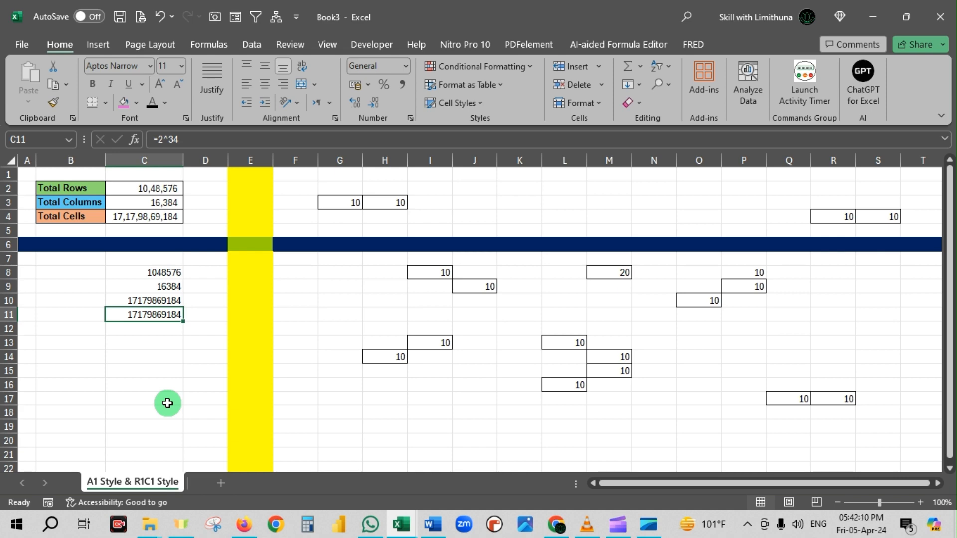
# Enable the R1C1 reference style in the Excel formula options and apply the change.
pyautogui.click(21, 44)
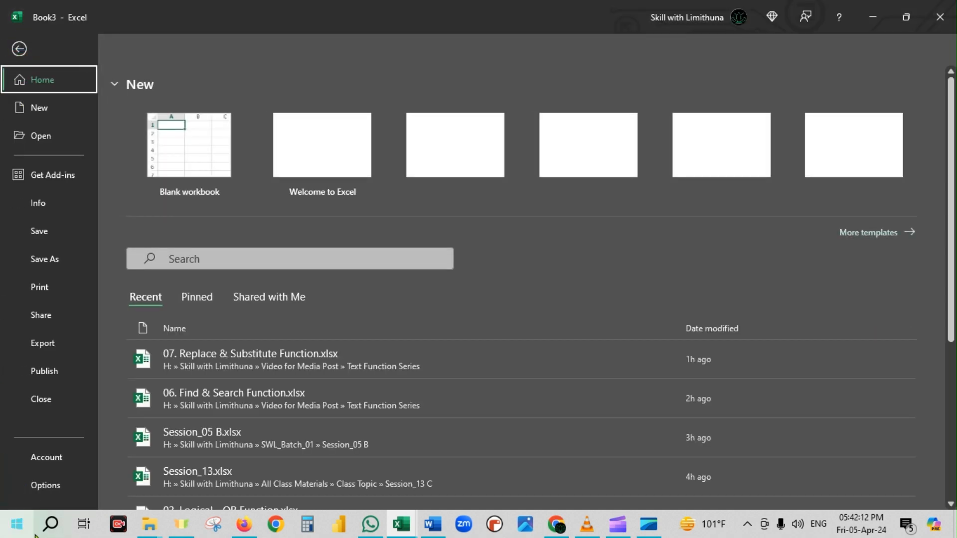
pyautogui.click(44, 485)
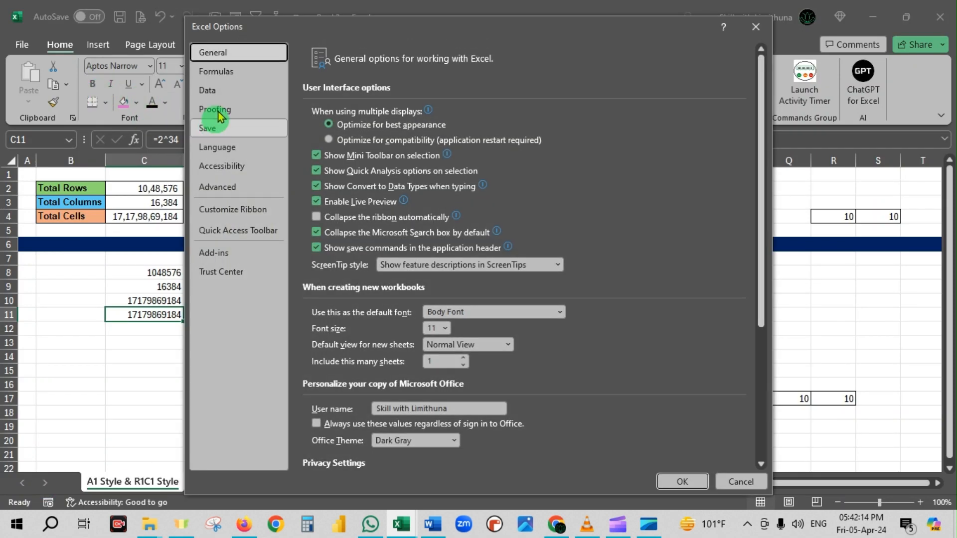
pyautogui.click(226, 71)
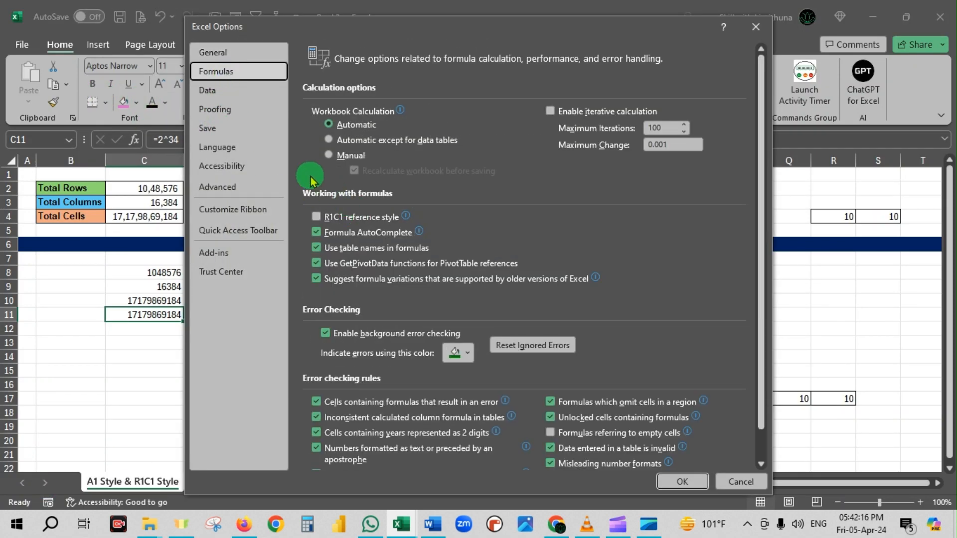
pyautogui.moveTo(302, 183)
pyautogui.mouseDown()
pyautogui.moveTo(350, 217)
pyautogui.moveTo(415, 205)
pyautogui.mouseUp()
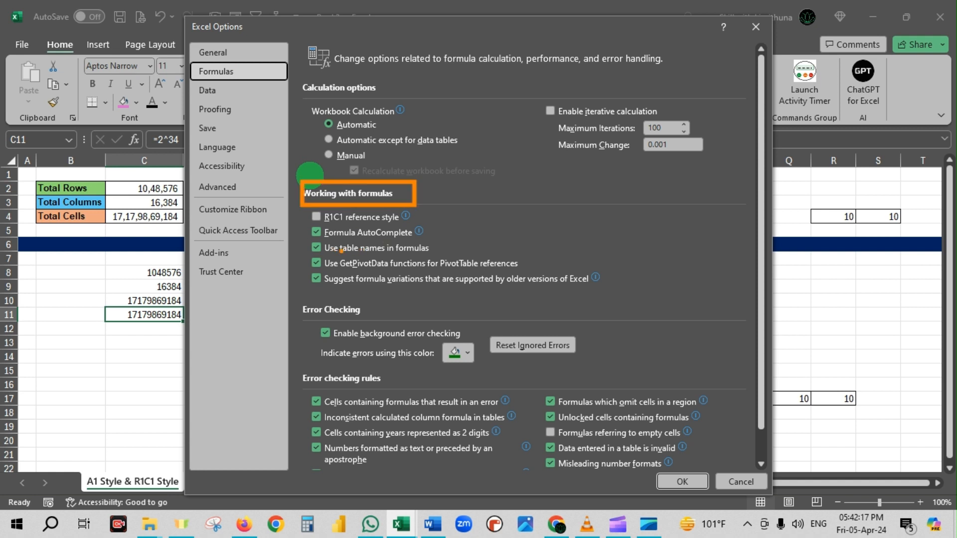
pyautogui.click(316, 218)
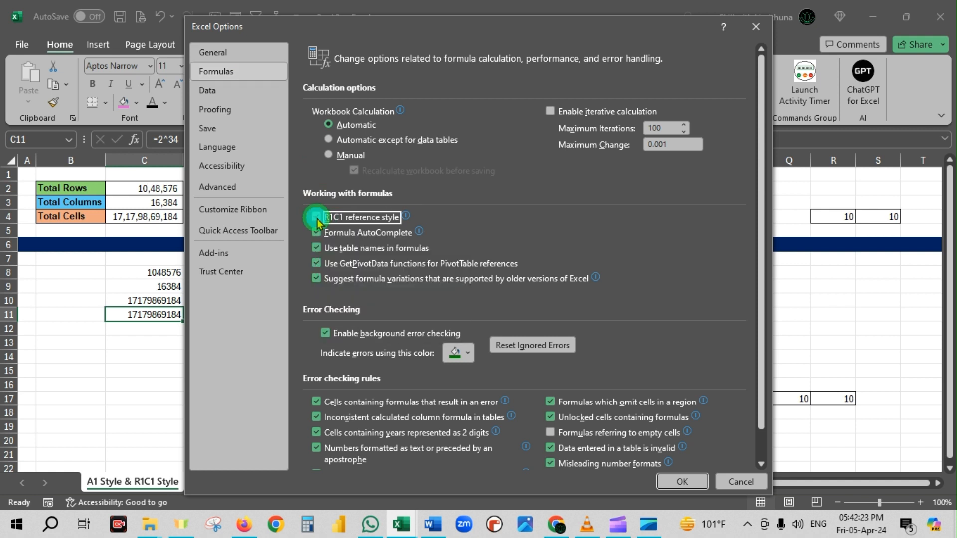
pyautogui.click(687, 481)
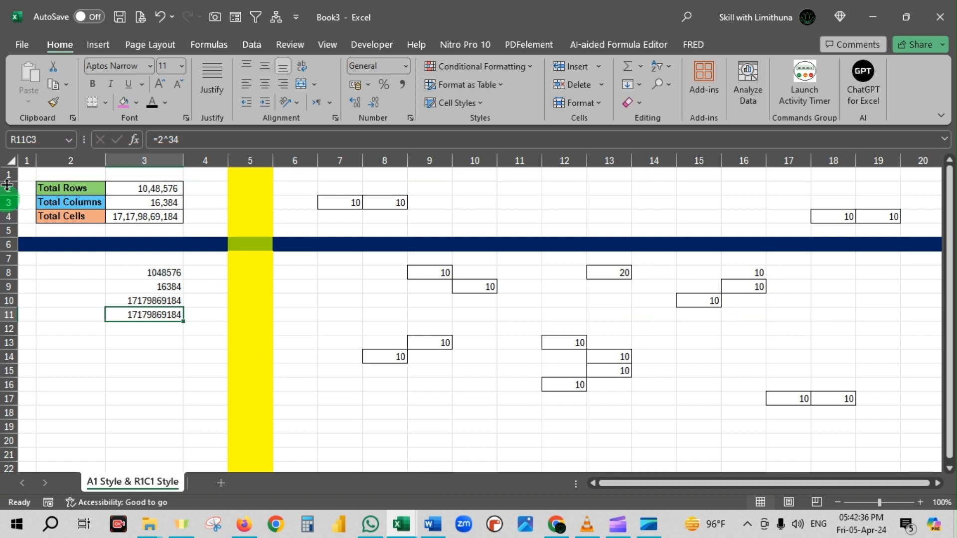
# Go from cell R1C1 to the last column of the worksheet to check its numeric heading, and return to the start.
pyautogui.click(30, 175)
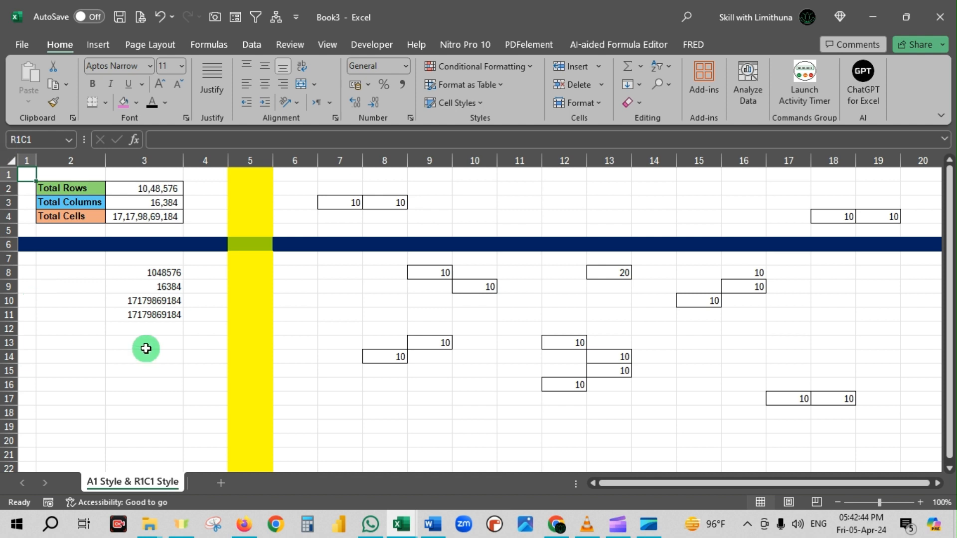
pyautogui.hotkey('ctrl', 'Right')
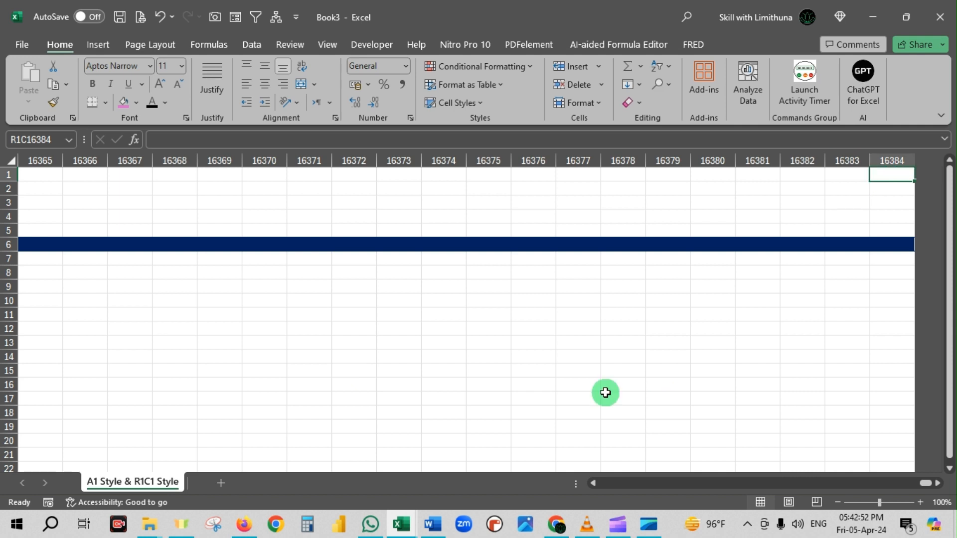
pyautogui.hotkey('ctrl', 'Left')
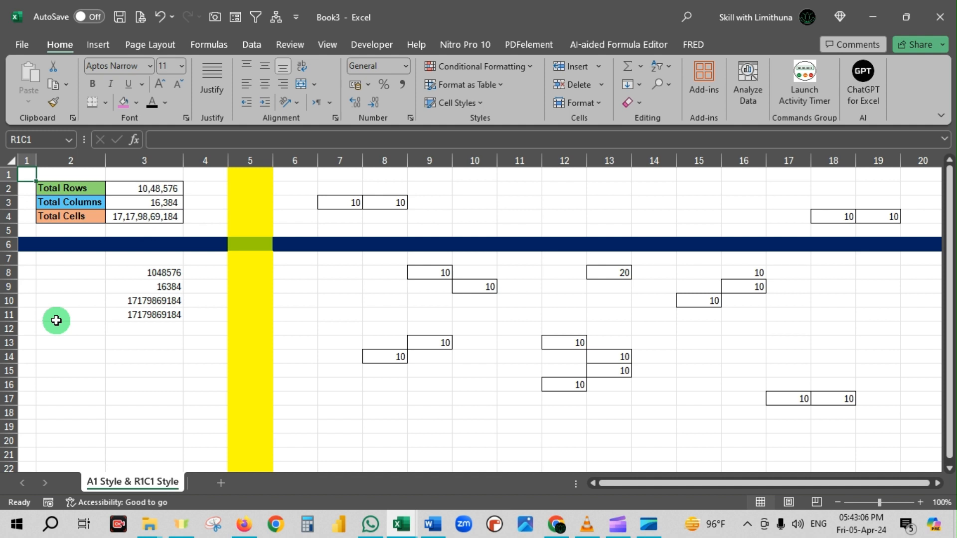
# Select the formula cell R8C13 and switch the workbook back to A1 style by disabling the R1C1 reference style option.
pyautogui.click(618, 273)
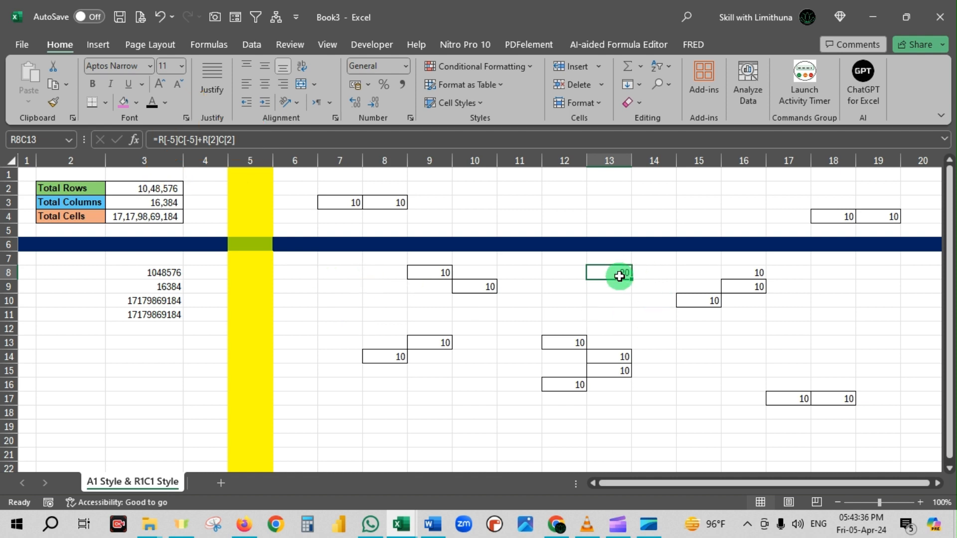
pyautogui.click(21, 44)
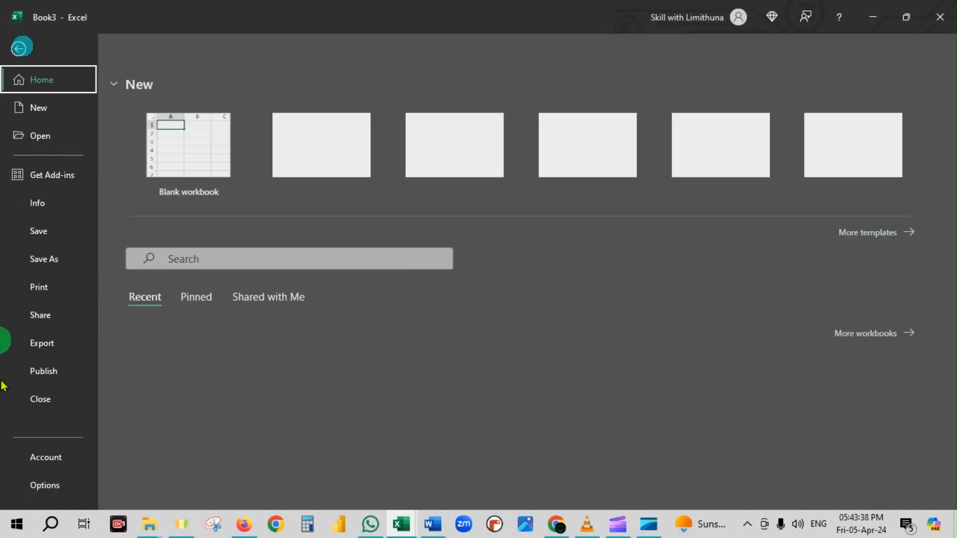
pyautogui.click(46, 486)
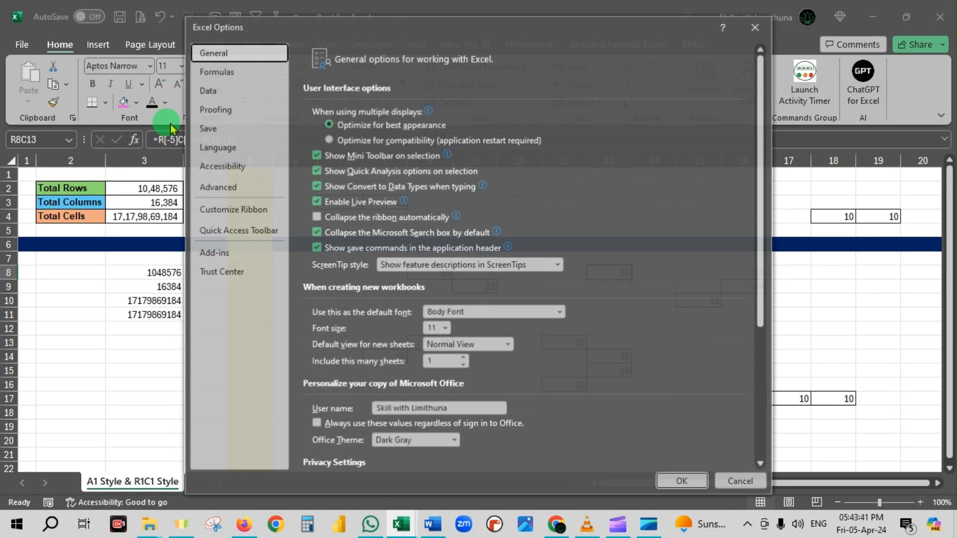
pyautogui.click(227, 71)
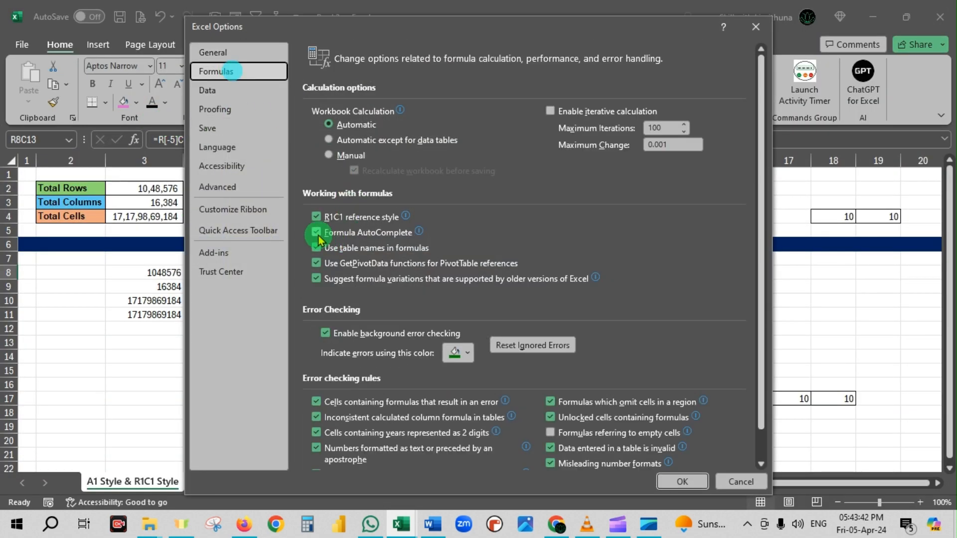
pyautogui.click(317, 219)
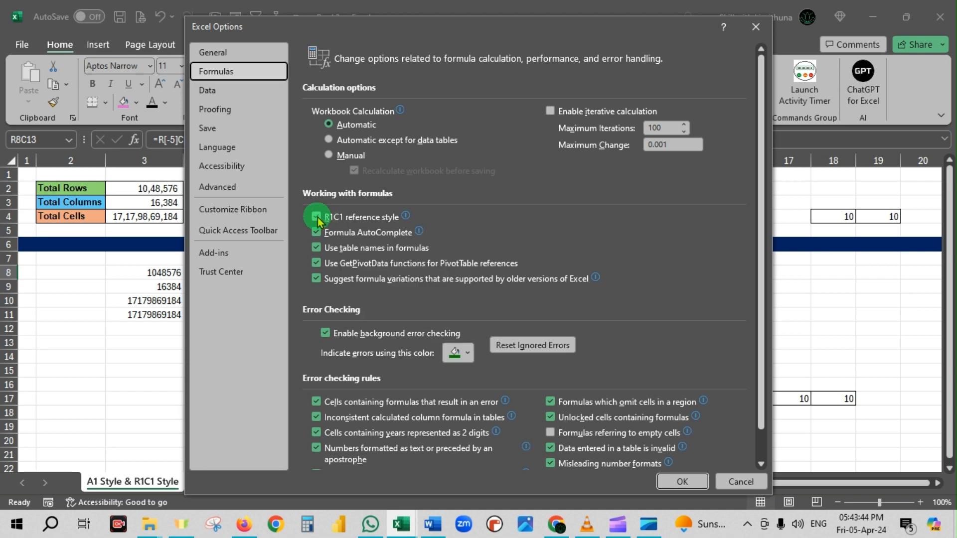
pyautogui.click(682, 481)
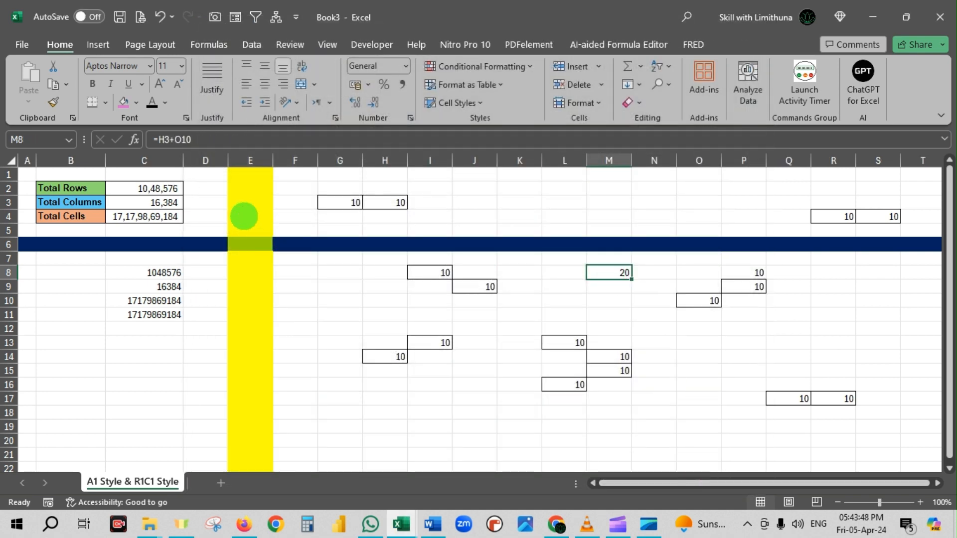
# Mark the formula of M8 and its referenced cells H3 and O10 with orange boxes and arrows, and clear the markings.
pyautogui.moveTo(149, 126); pyautogui.dragTo(217, 153)
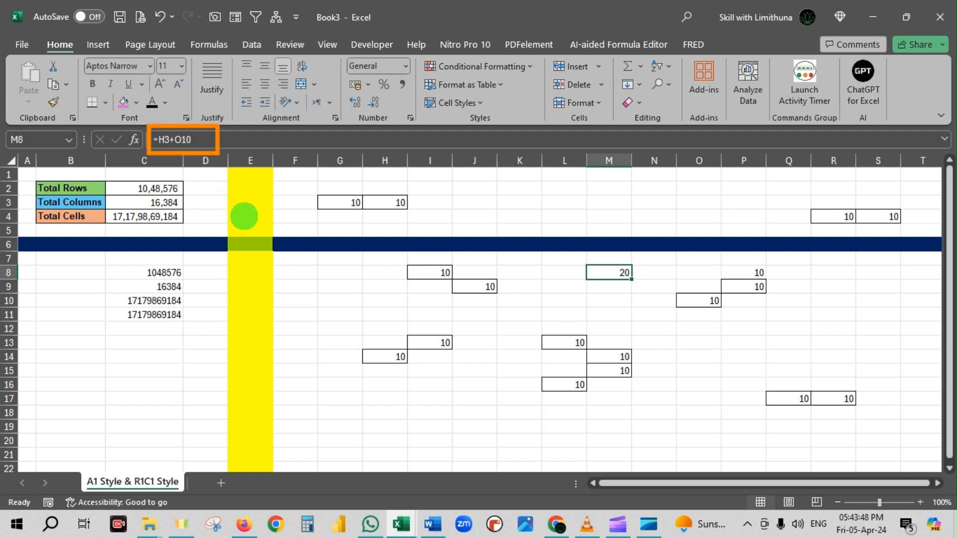
pyautogui.moveTo(368, 282)
pyautogui.mouseDown()
pyautogui.moveTo(393, 211)
pyautogui.moveTo(367, 192)
pyautogui.moveTo(423, 214)
pyautogui.mouseUp()
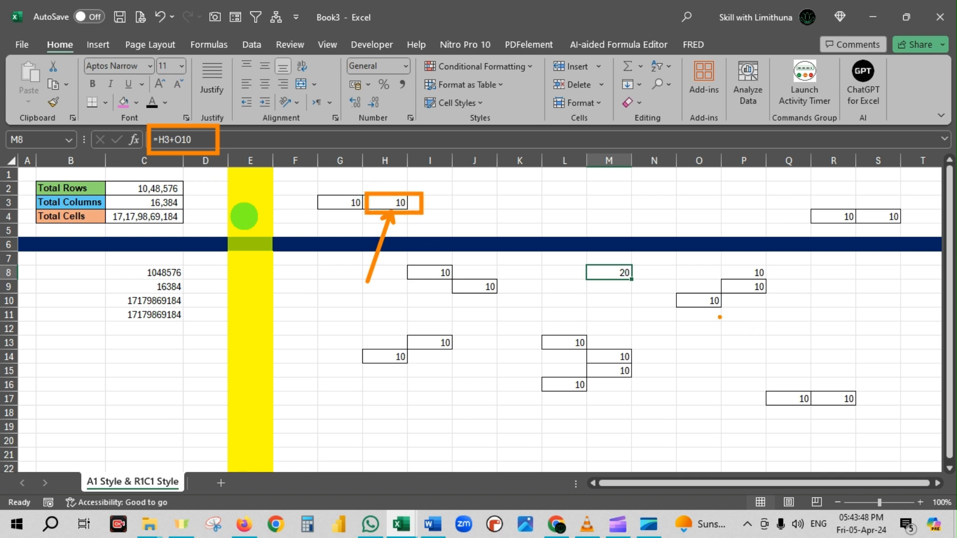
pyautogui.moveTo(704, 308); pyautogui.dragTo(667, 364)
pyautogui.moveTo(675, 293); pyautogui.dragTo(720, 312)
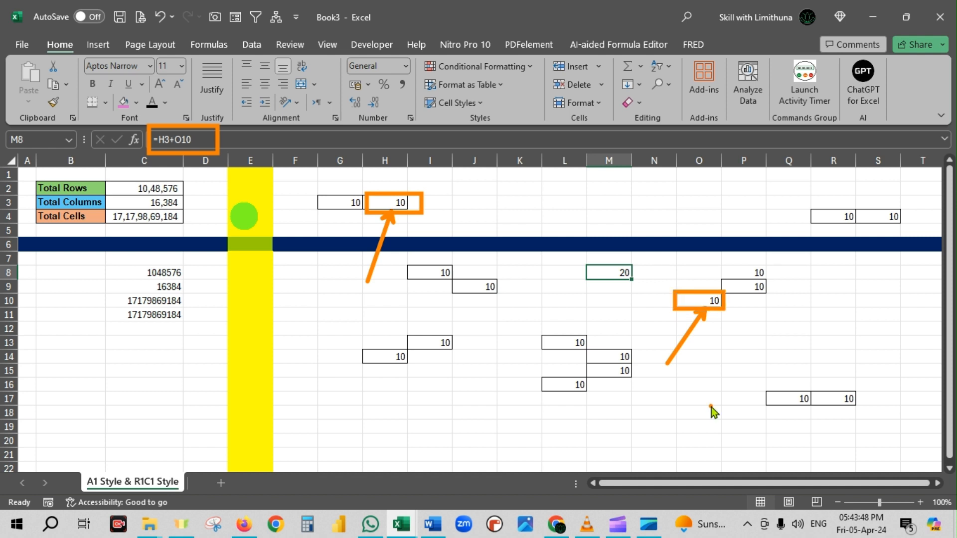
pyautogui.press('Escape')
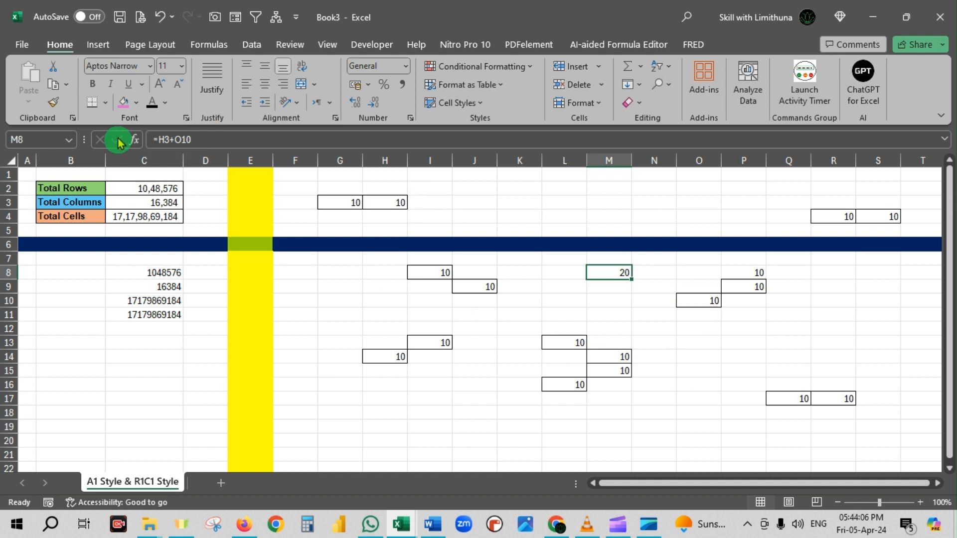
# Turn the R1C1 reference style option back on to view the M8 formula in R1C1 notation.
pyautogui.click(22, 44)
pyautogui.click(50, 485)
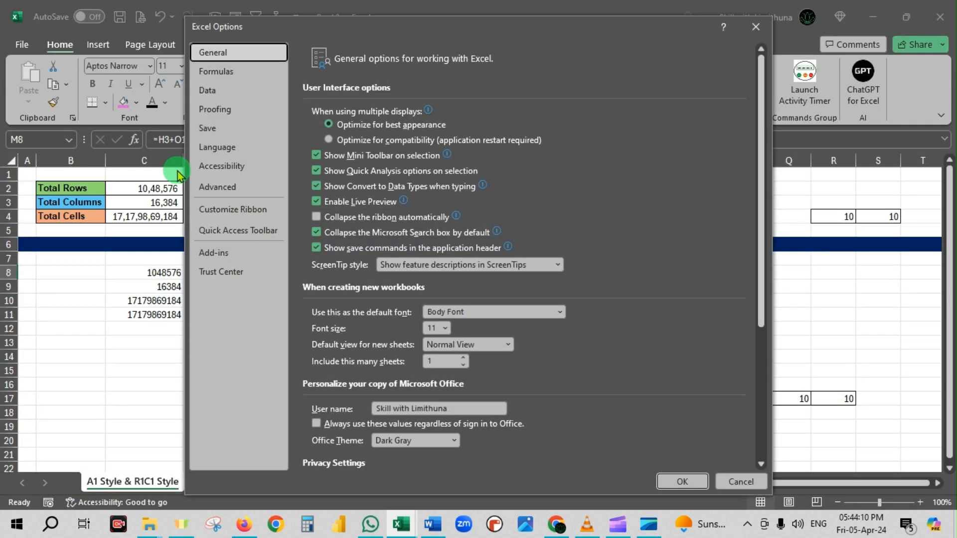
pyautogui.click(227, 72)
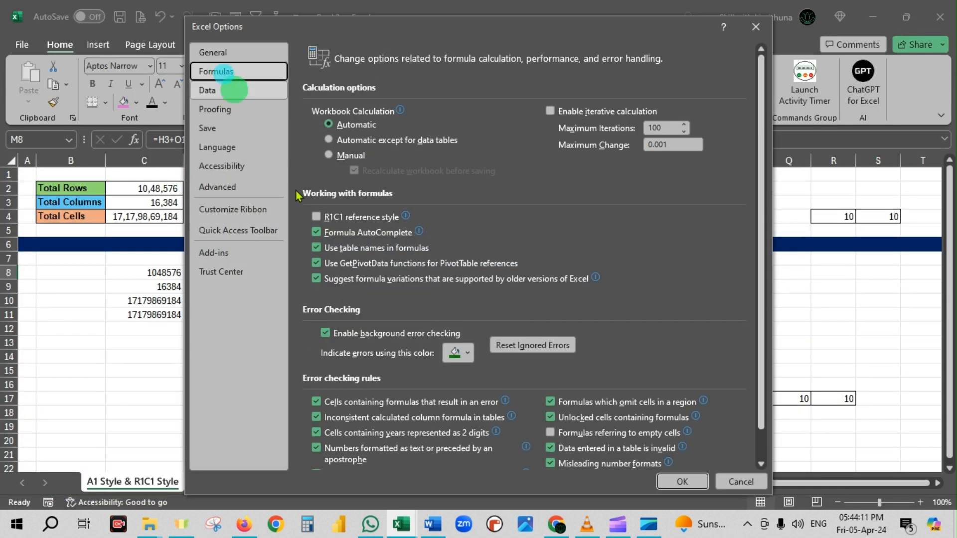
pyautogui.click(315, 216)
pyautogui.click(682, 482)
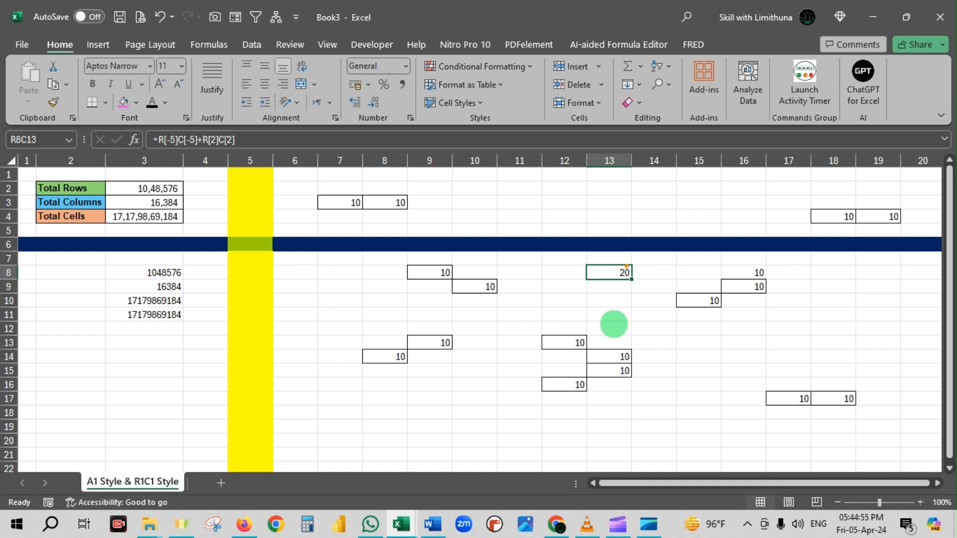
# Box cell R8C13 and draw orange arrows up and left and blue arrows down and right for the offset directions, then clear them.
pyautogui.moveTo(585, 265)
pyautogui.mouseDown()
pyautogui.moveTo(588, 281)
pyautogui.moveTo(637, 283)
pyautogui.mouseUp()
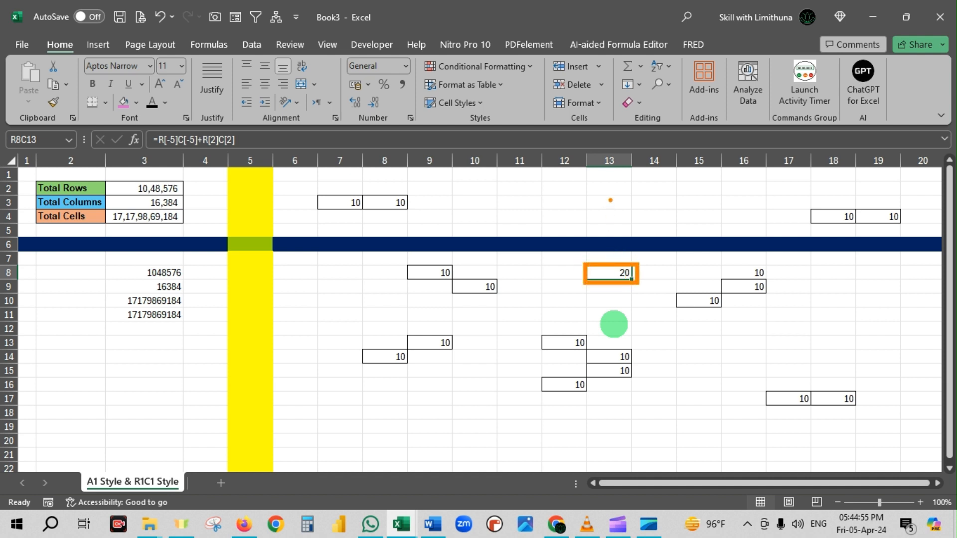
pyautogui.moveTo(611, 200); pyautogui.dragTo(609, 259)
pyautogui.moveTo(485, 272); pyautogui.dragTo(543, 274)
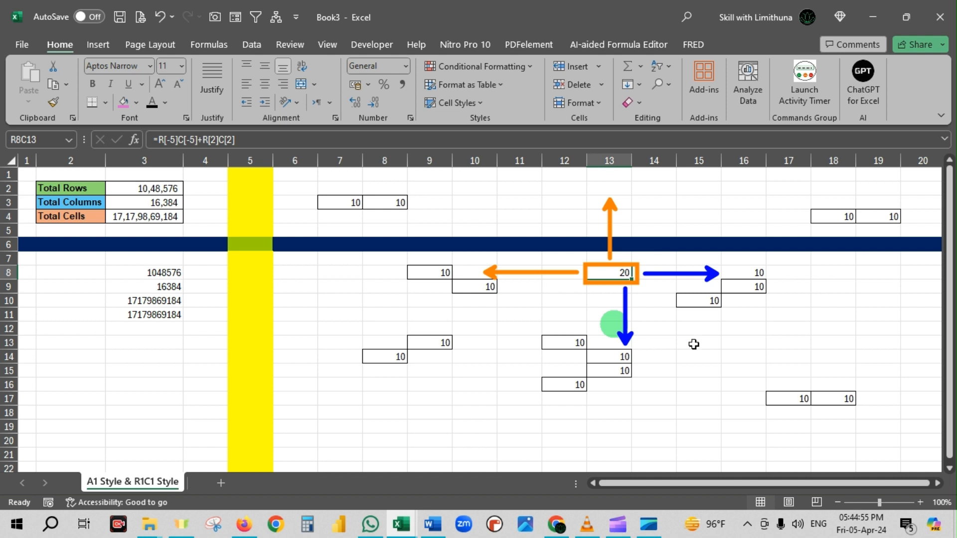
pyautogui.click(694, 343)
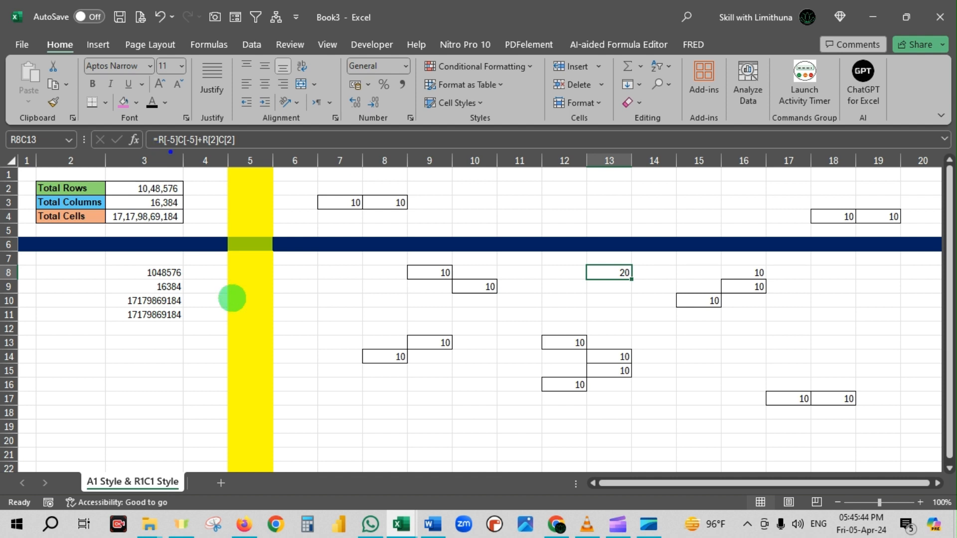
# Mark the row and column offsets of the first reference, R[-5]C[-5], in the formula of R8C13.
pyautogui.moveTo(170, 151); pyautogui.dragTo(142, 219)
pyautogui.moveTo(192, 150)
pyautogui.mouseDown()
pyautogui.moveTo(180, 194)
pyautogui.moveTo(191, 149)
pyautogui.mouseUp()
pyautogui.moveTo(212, 204)
pyautogui.mouseDown()
pyautogui.moveTo(212, 149)
pyautogui.moveTo(240, 197)
pyautogui.mouseUp()
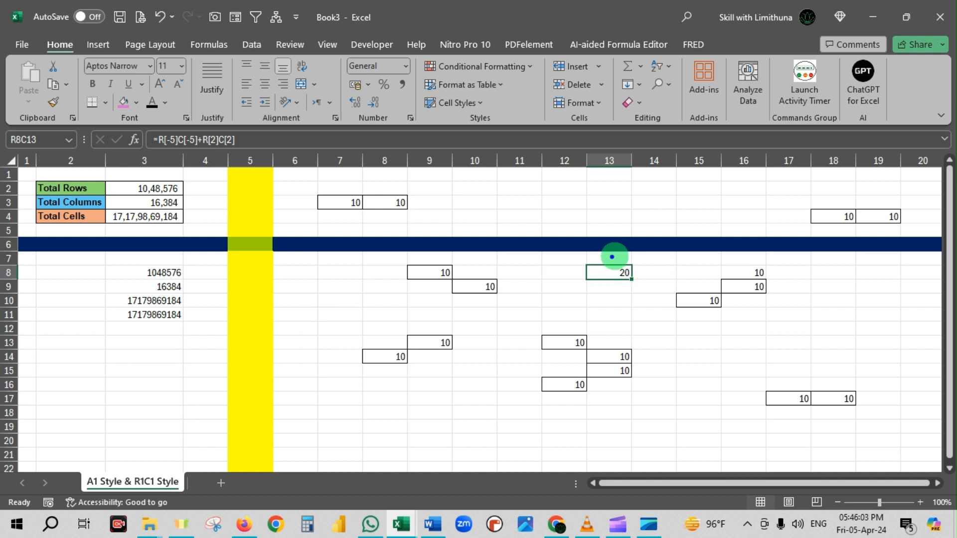
# Draw blue arrows from column 13 across to column 8 to count the five columns leftward from R8C13.
pyautogui.moveTo(613, 256); pyautogui.dragTo(610, 160)
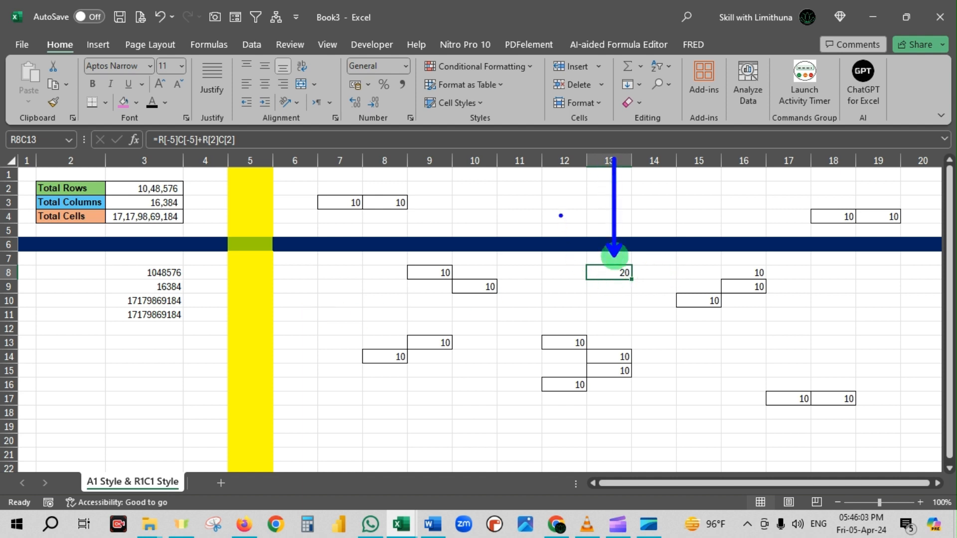
pyautogui.moveTo(559, 204); pyautogui.dragTo(567, 313)
pyautogui.moveTo(516, 203); pyautogui.dragTo(517, 282)
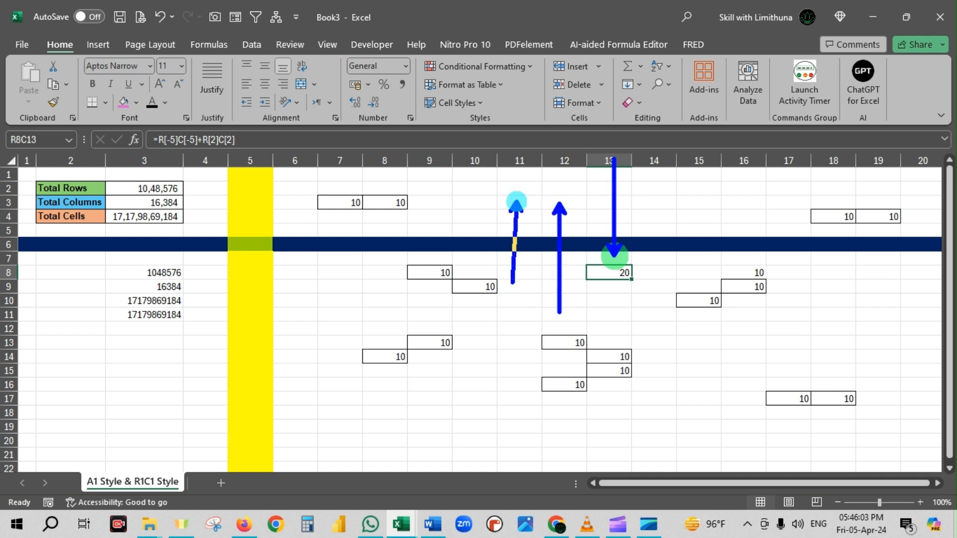
pyautogui.moveTo(469, 205); pyautogui.dragTo(469, 274)
pyautogui.moveTo(428, 207); pyautogui.dragTo(428, 289)
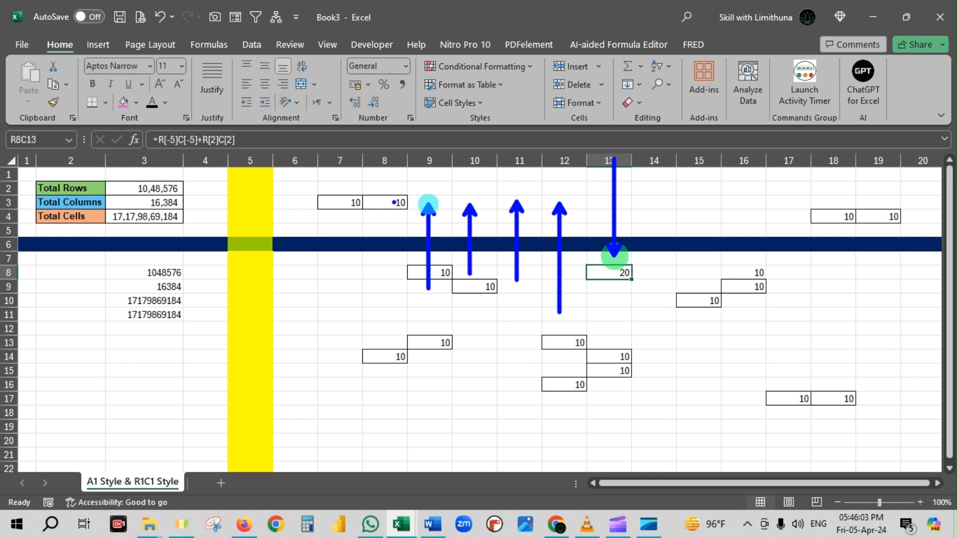
pyautogui.moveTo(396, 214); pyautogui.dragTo(380, 306)
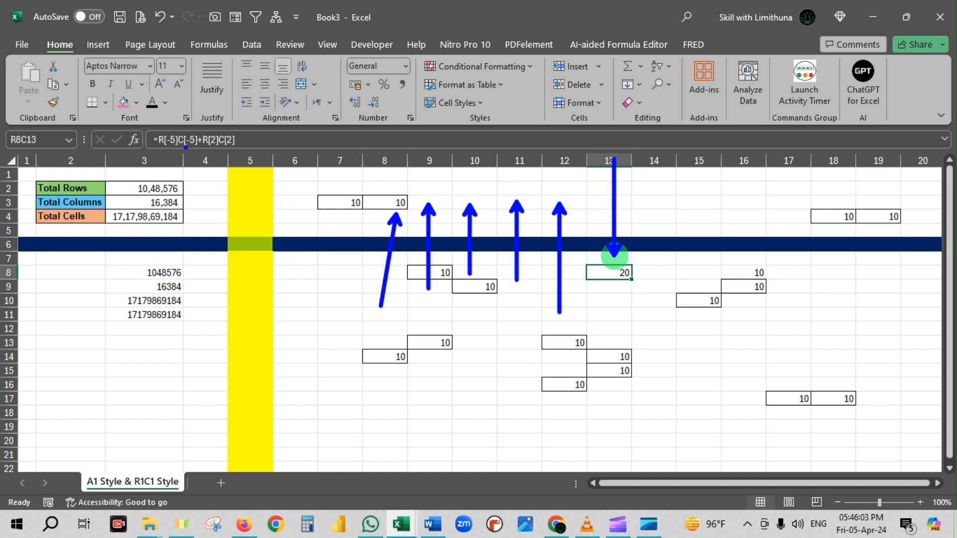
# Point out the -5 offsets in the formula and draw arrows counting the rows upward from R8C13 toward R3C8.
pyautogui.moveTo(169, 181); pyautogui.dragTo(185, 148)
pyautogui.click(193, 132)
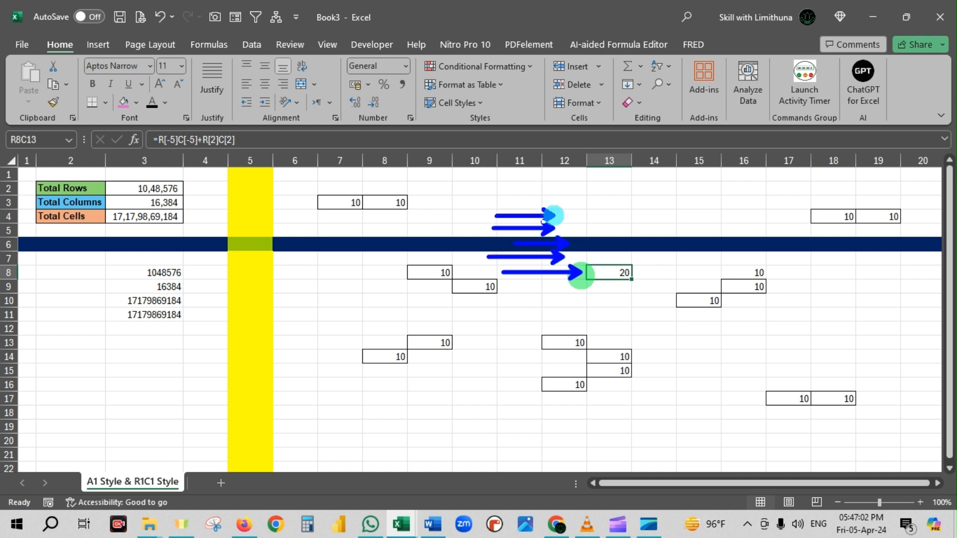
pyautogui.moveTo(407, 203); pyautogui.dragTo(407, 202)
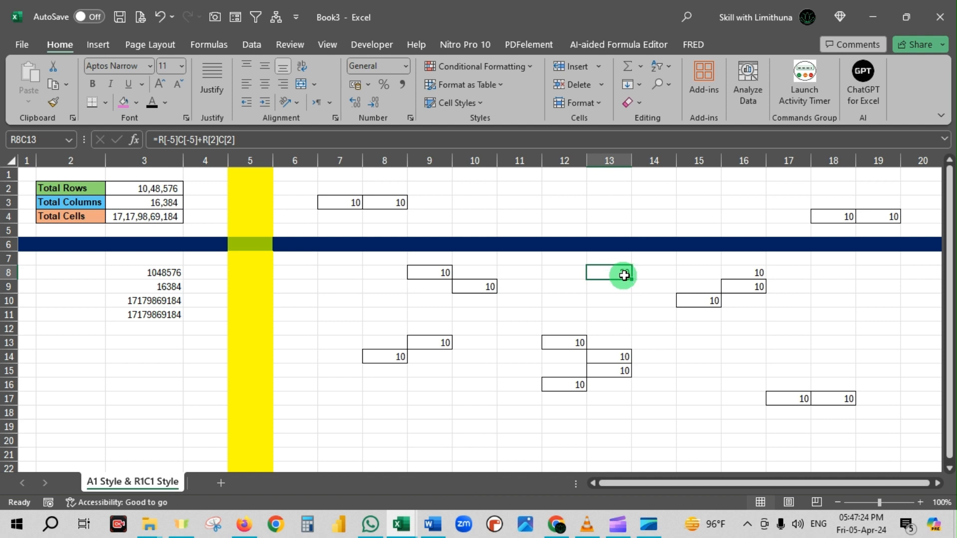
# Draw blue arrows counting two columns rightward and two rows downward from R8C13 to trace R[2]C[2] to R10C15.
pyautogui.hotkey('ctrl', '2')
pyautogui.moveTo(618, 282); pyautogui.dragTo(618, 343)
pyautogui.moveTo(656, 274); pyautogui.dragTo(653, 368)
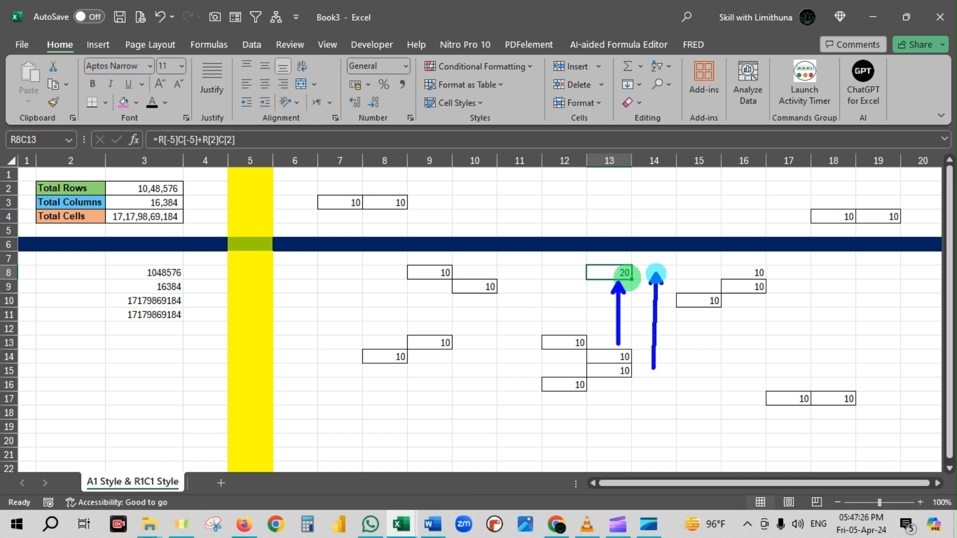
pyautogui.moveTo(698, 303); pyautogui.dragTo(698, 384)
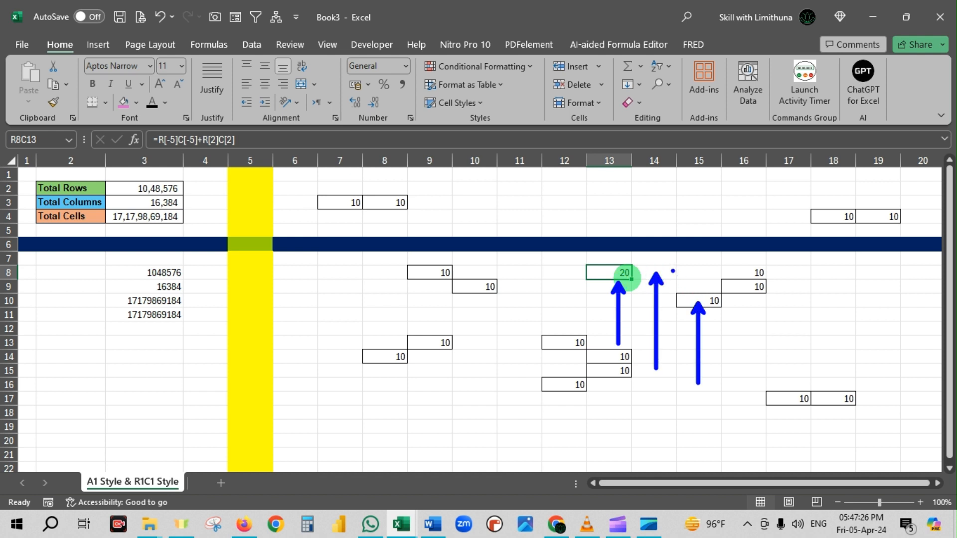
pyautogui.moveTo(660, 270); pyautogui.dragTo(727, 270)
pyautogui.moveTo(674, 286)
pyautogui.mouseDown()
pyautogui.moveTo(727, 286)
pyautogui.moveTo(721, 305)
pyautogui.moveTo(794, 306)
pyautogui.mouseUp()
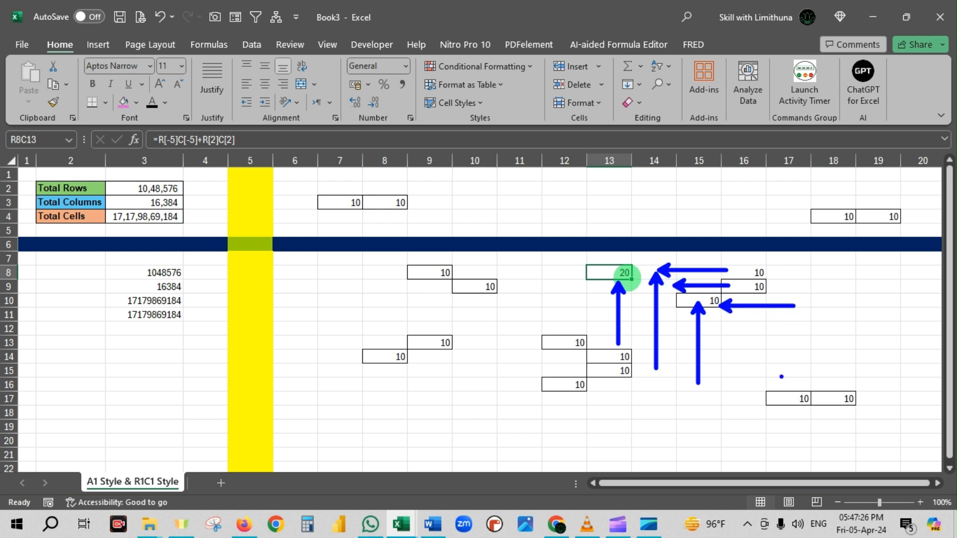